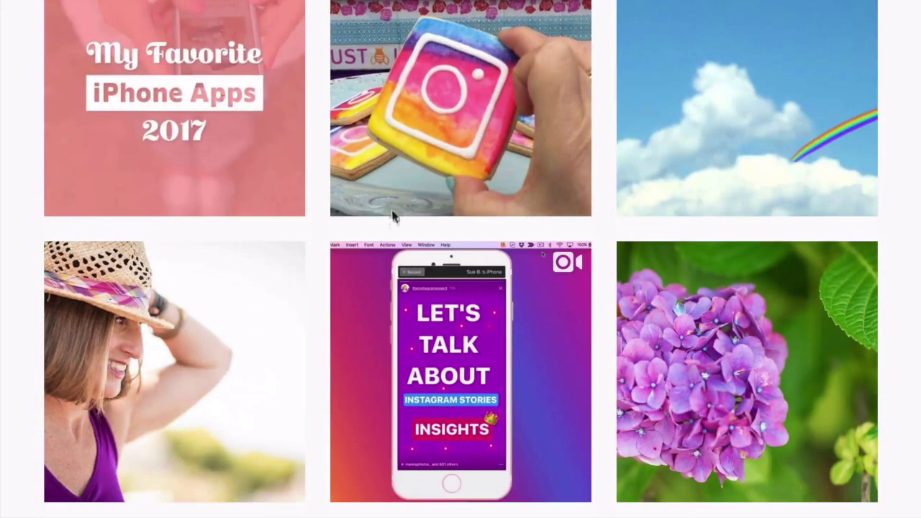
Open the fedora photo post and step through to the Stories video and hydrangea photo
click(269, 293)
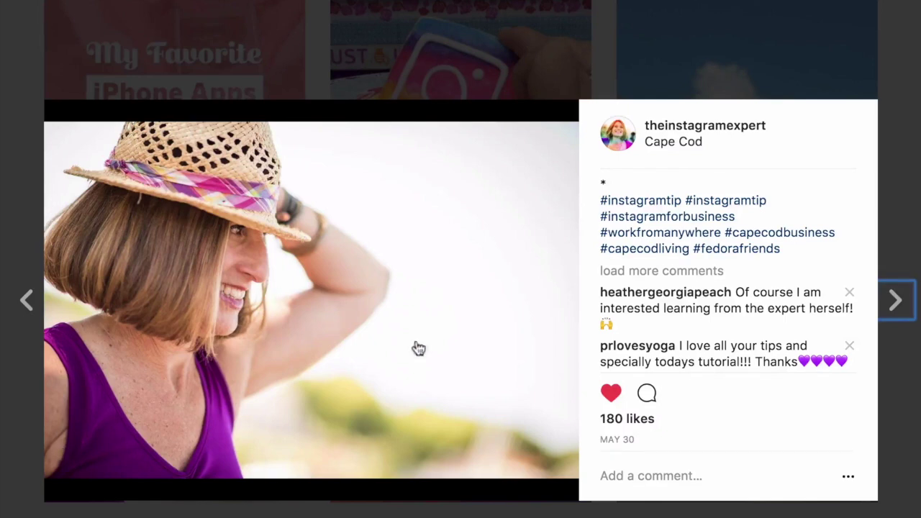
click(892, 303)
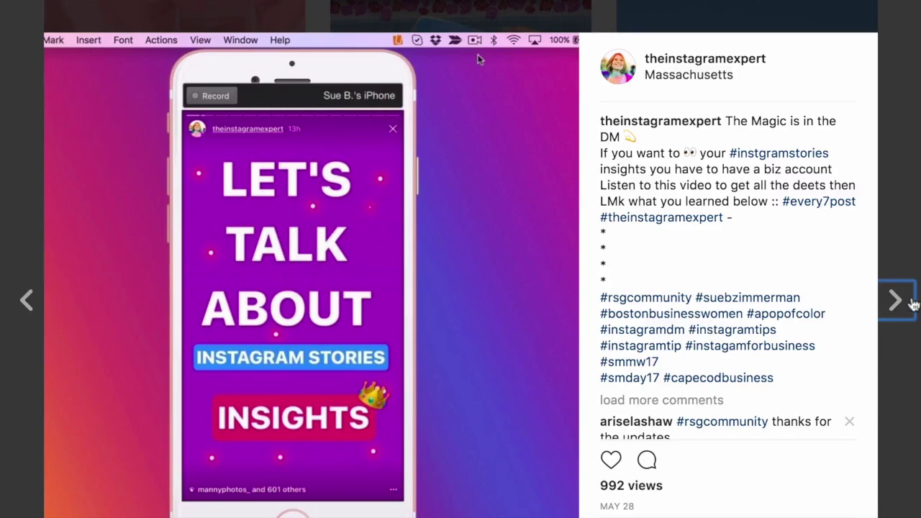
click(909, 303)
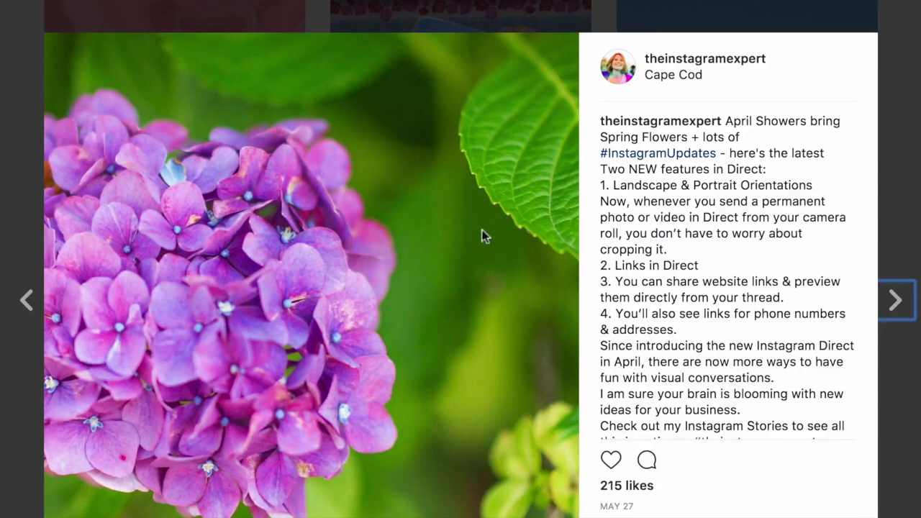
Close the post viewer and return to the Instagram home feed
key(Escape)
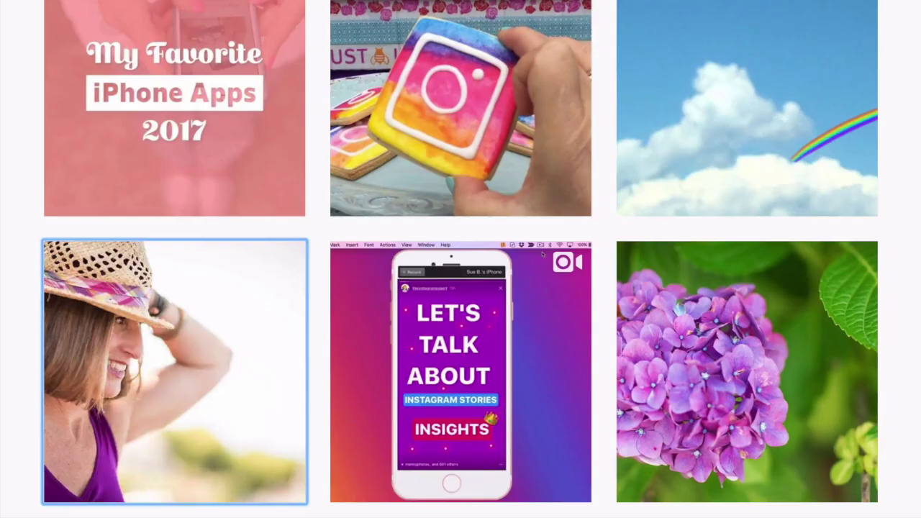
scroll(175, 273, up, 5)
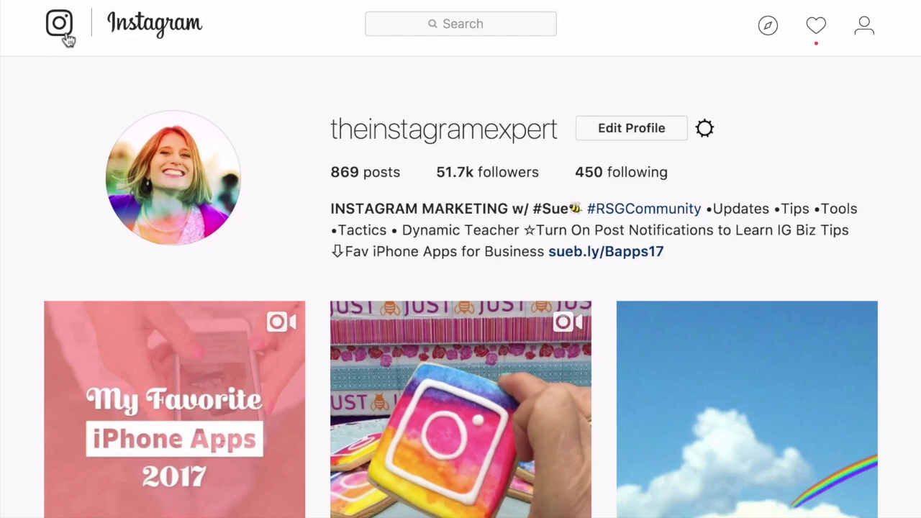
click(132, 27)
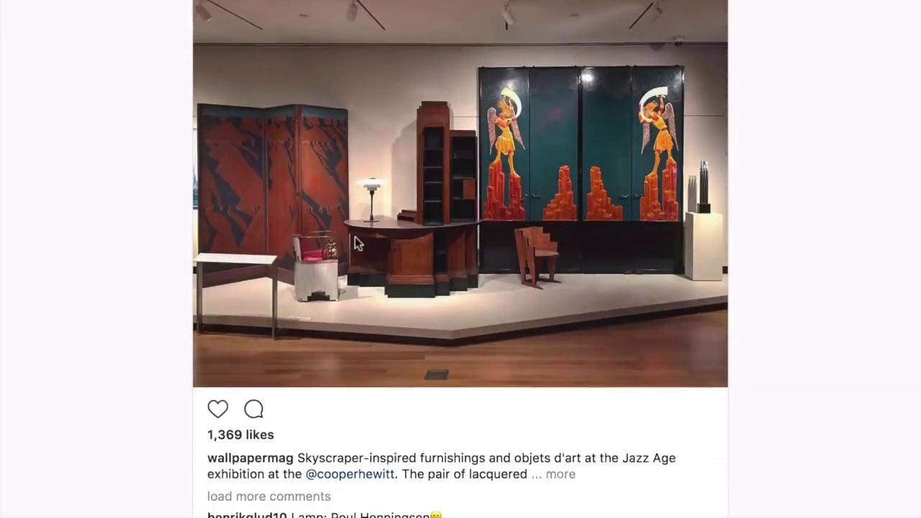
scroll(355, 244, down, 4)
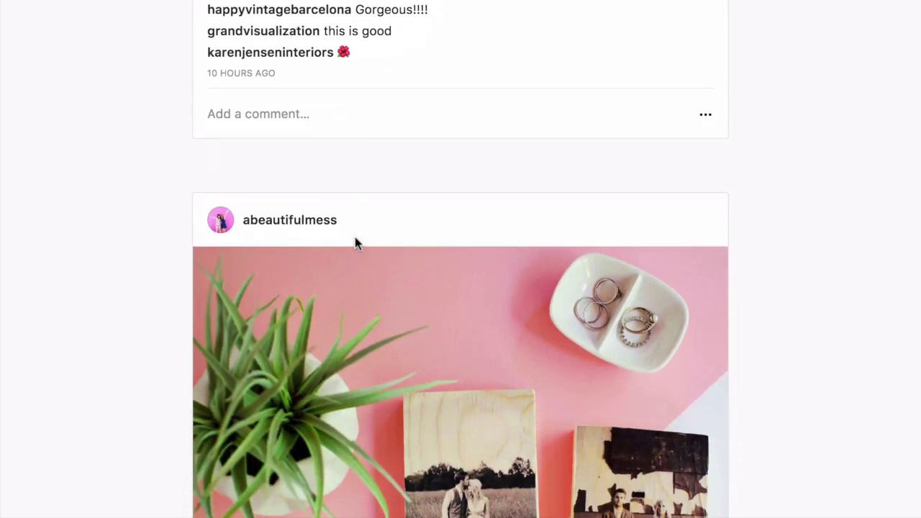
scroll(355, 241, up, 20)
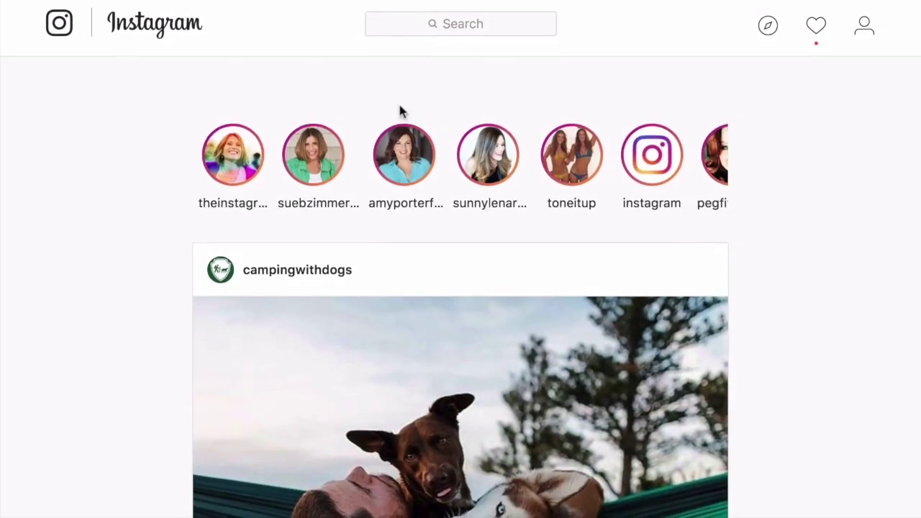
click(415, 25)
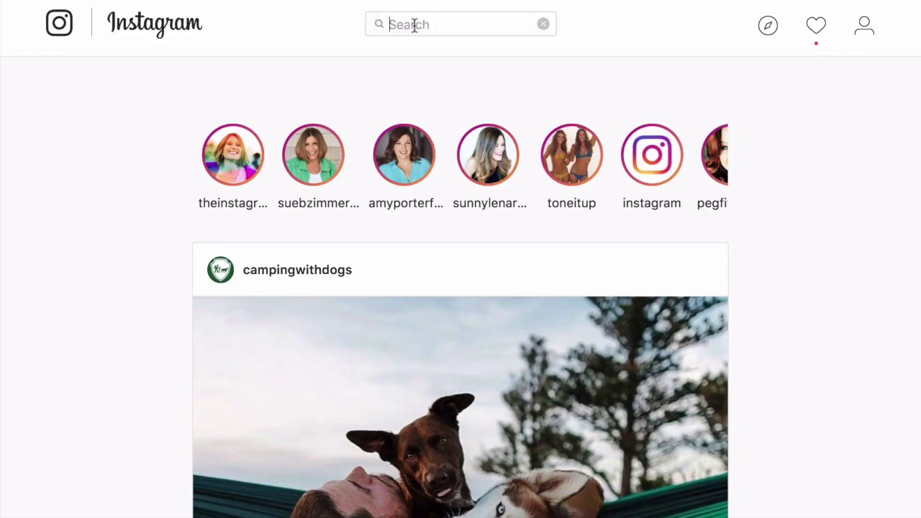
text(seth go)
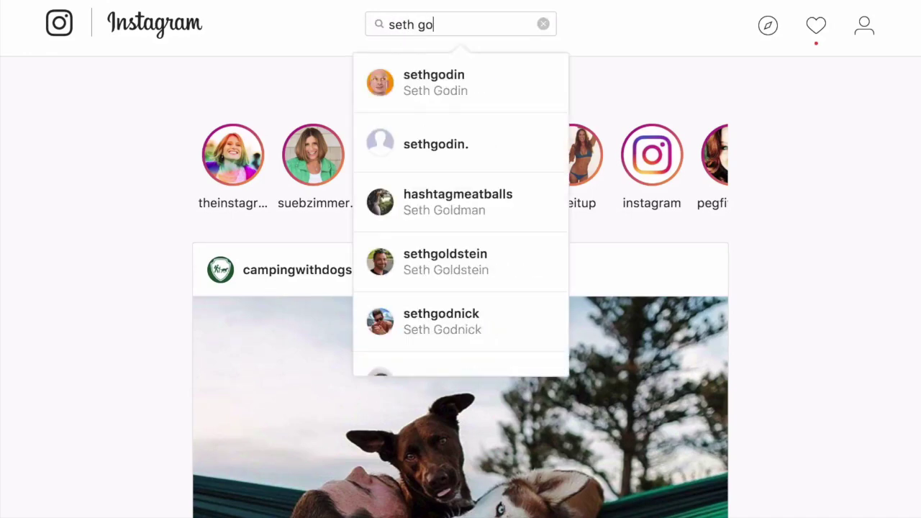
key(BackSpace)
key(BackSpace)
key(BackSpace)
key(BackSpace)
key(BackSpace)
key(BackSpace)
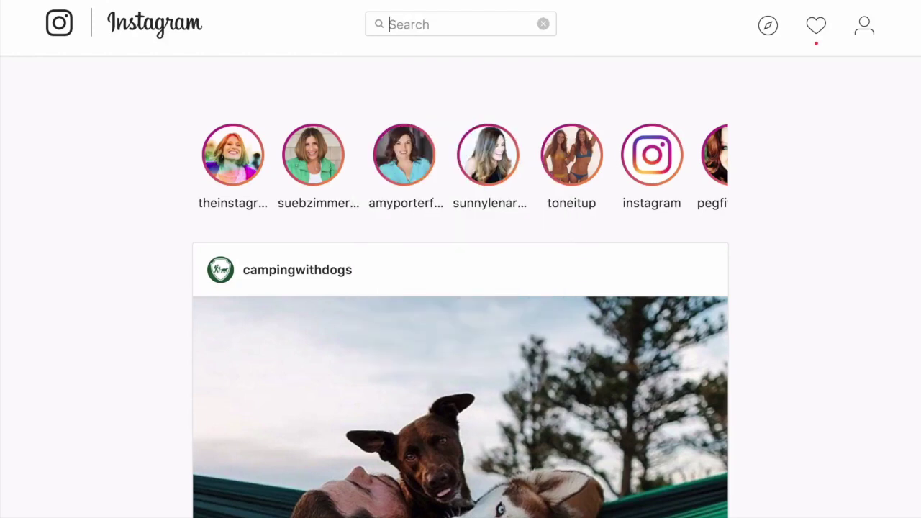
Try a place search for 'boston', then replace it with '#theinstagramexp' for hashtag suggestions
text(boston)
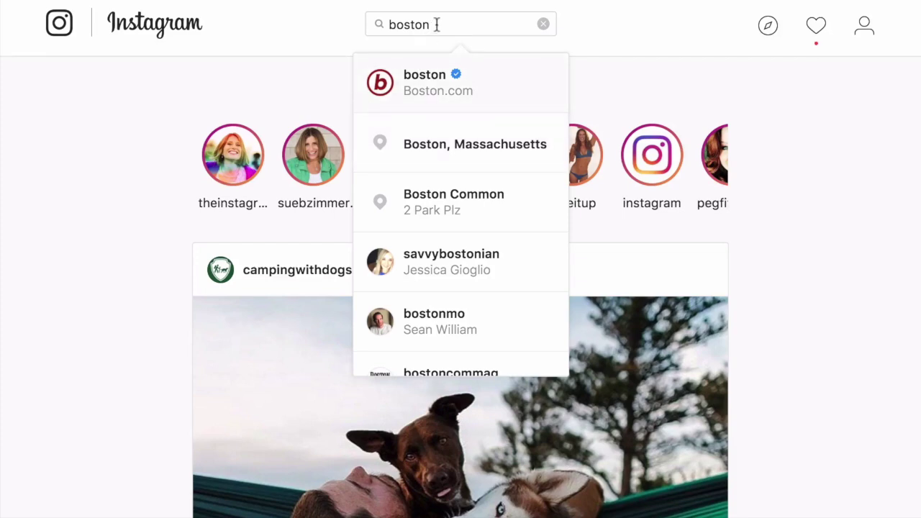
drag(436, 24, 377, 25)
key(BackSpace)
text(#)
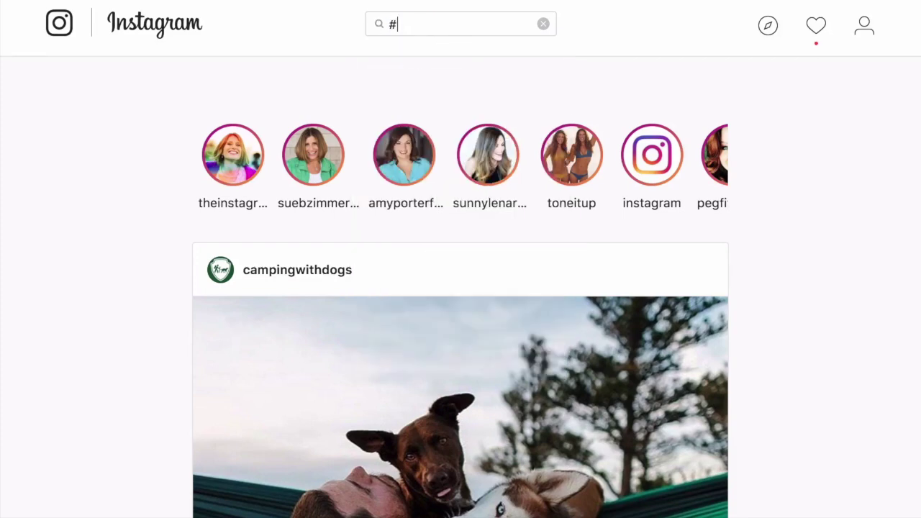
text(thein)
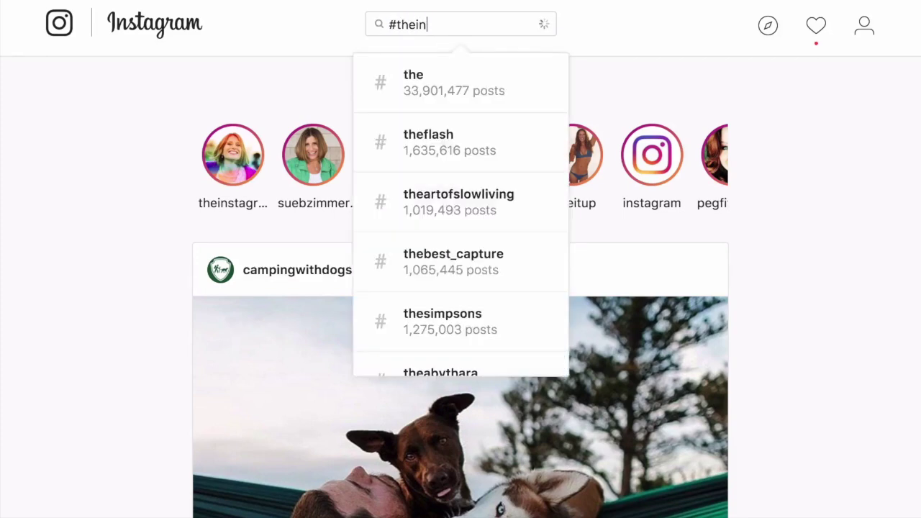
text(stagram)
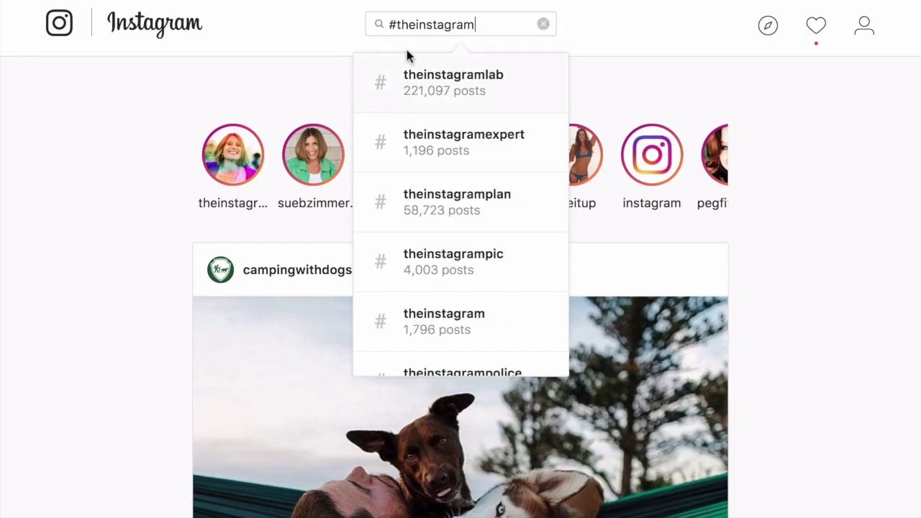
text(e)
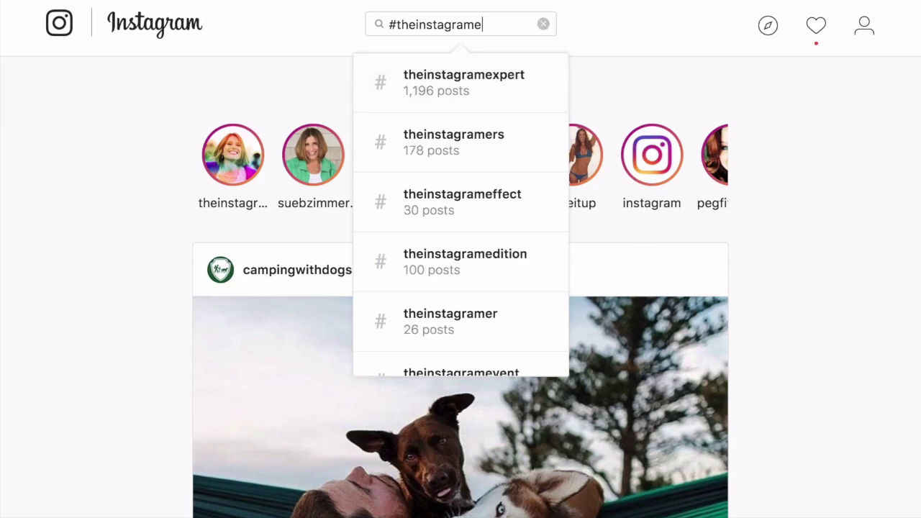
text(xp)
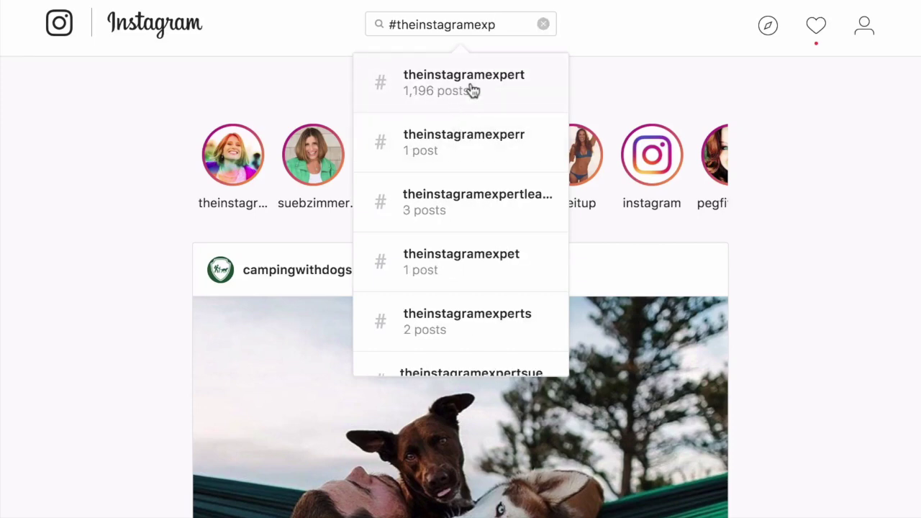
Open the #theinstagramexpert hashtag page (1,196 posts) and scroll through its top posts
click(473, 92)
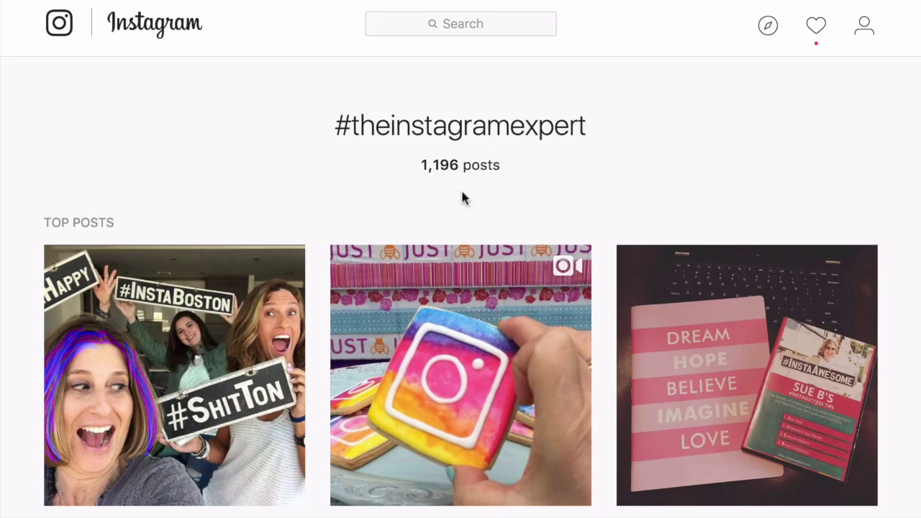
scroll(462, 198, down, 8)
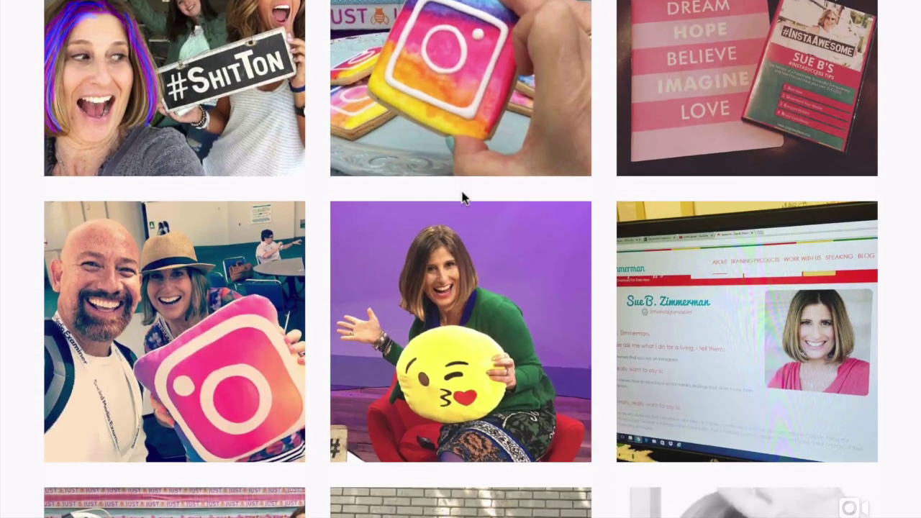
scroll(464, 198, down, 8)
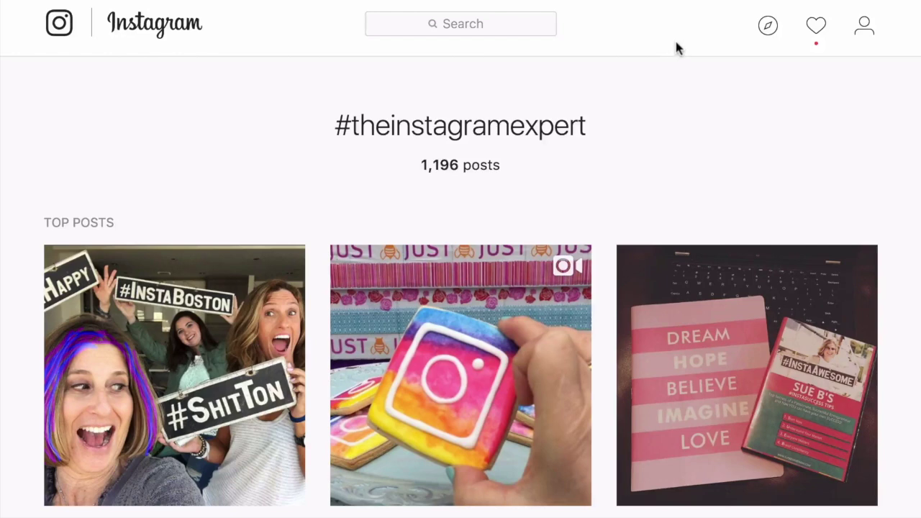
click(768, 26)
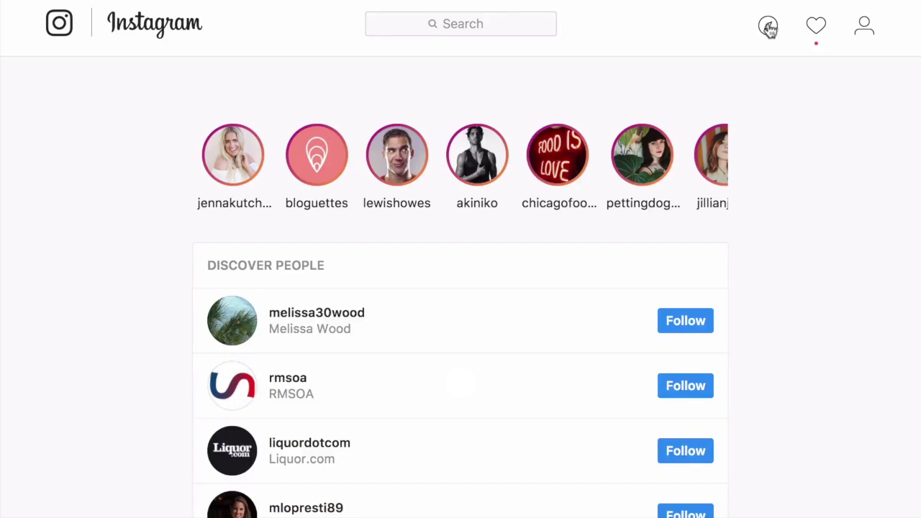
Scroll the Explore page's Discover People list and the suggested stories carousel
scroll(503, 293, down, 1)
scroll(504, 293, down, 5)
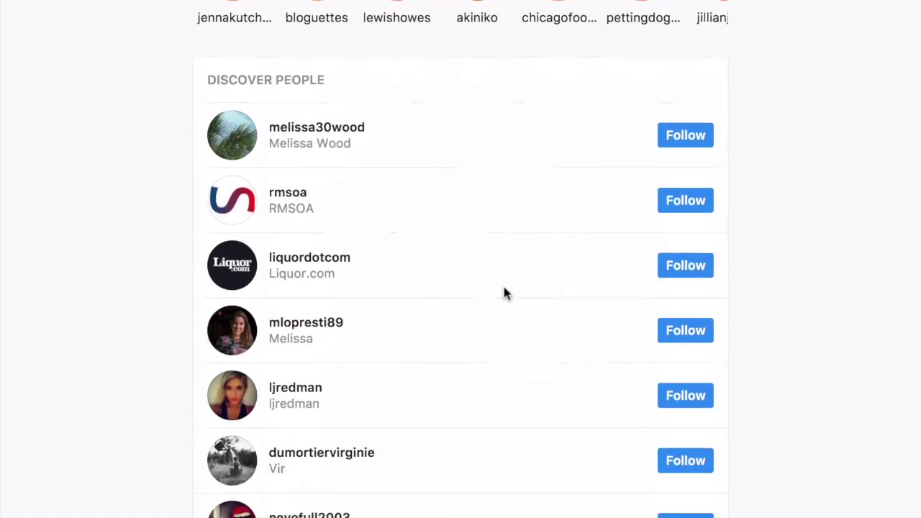
scroll(503, 293, up, 5)
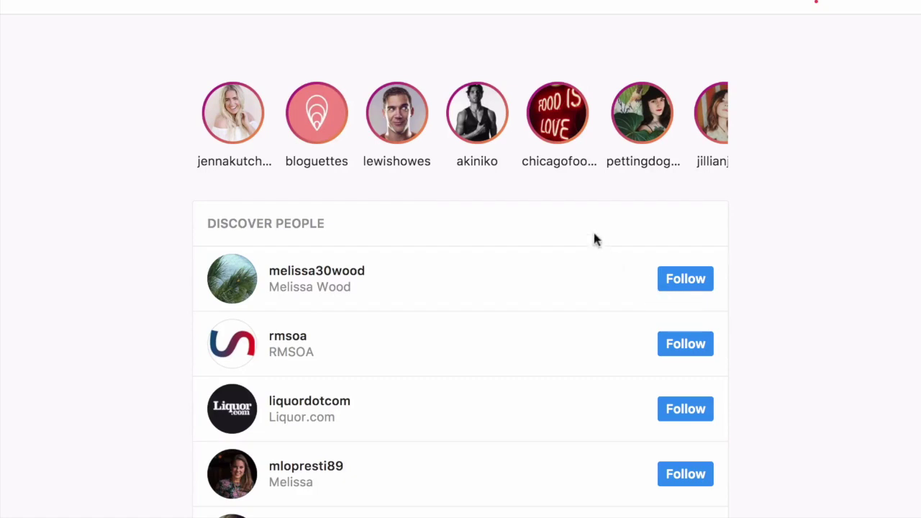
scroll(575, 115, right, 3)
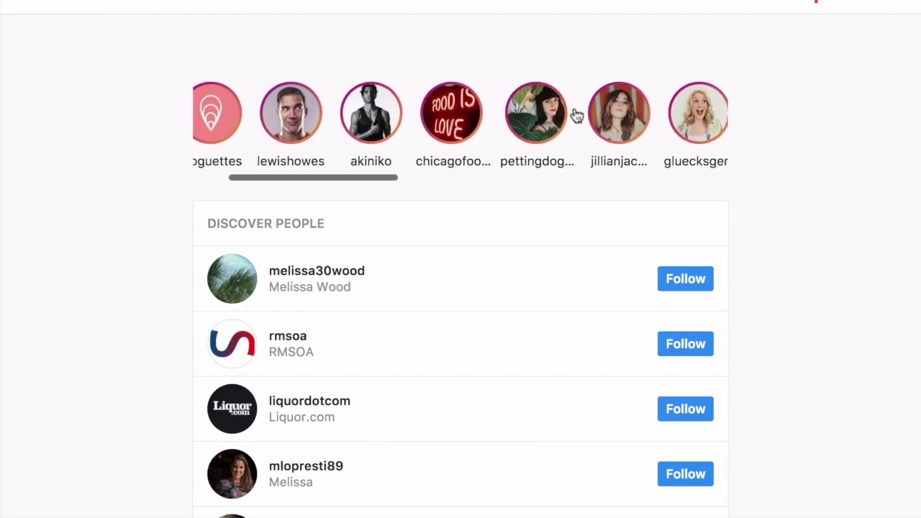
scroll(576, 114, right, 1)
scroll(575, 114, right, 1)
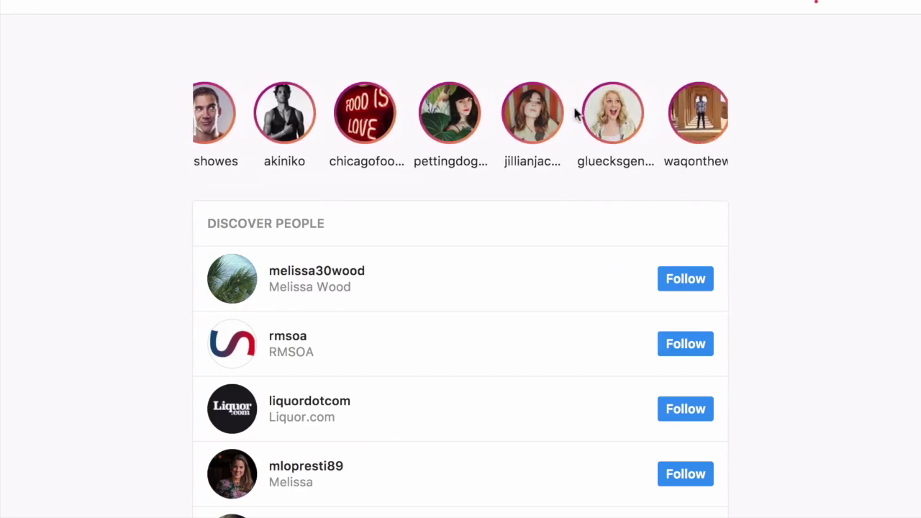
scroll(575, 115, right, 1)
scroll(575, 115, right, 8)
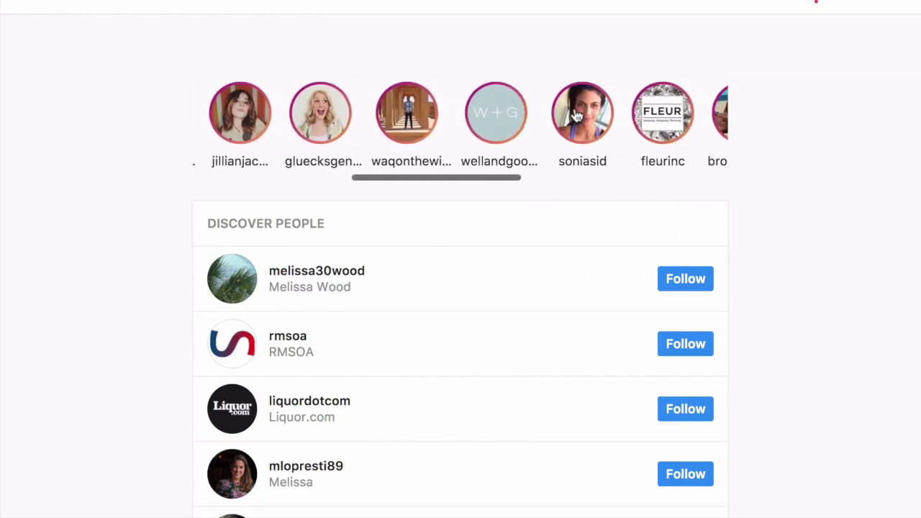
scroll(575, 115, right, 2)
scroll(576, 115, up, 2)
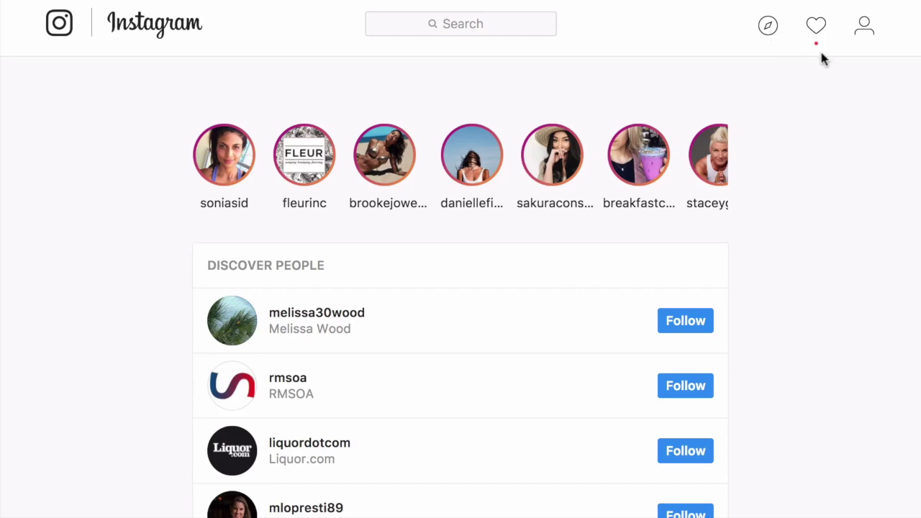
Open the Activity notifications and scroll down to the Photoshop Fix comment on the iPhone Apps video
click(816, 29)
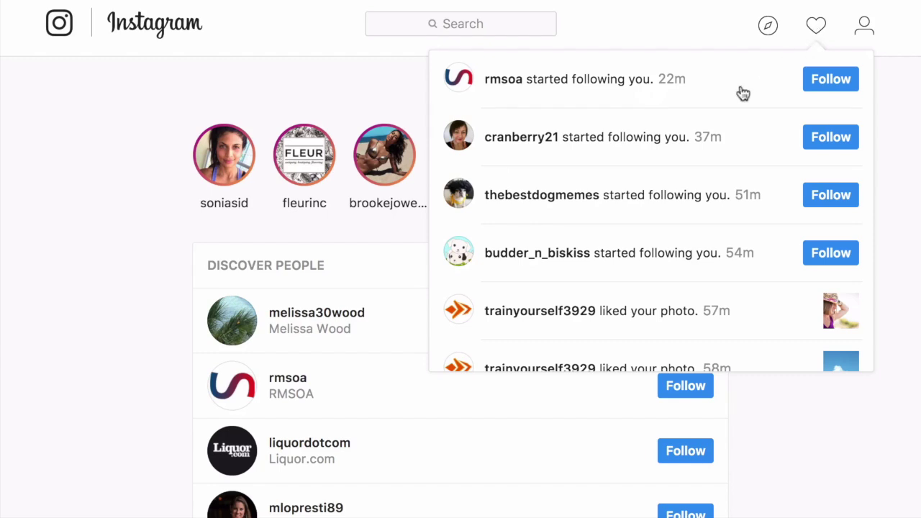
scroll(738, 94, down, 2)
scroll(738, 93, down, 5)
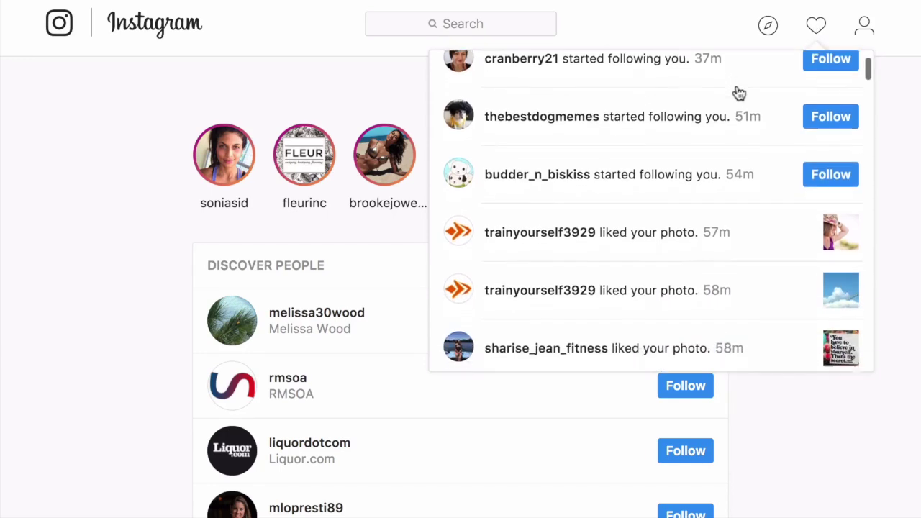
scroll(716, 141, down, 10)
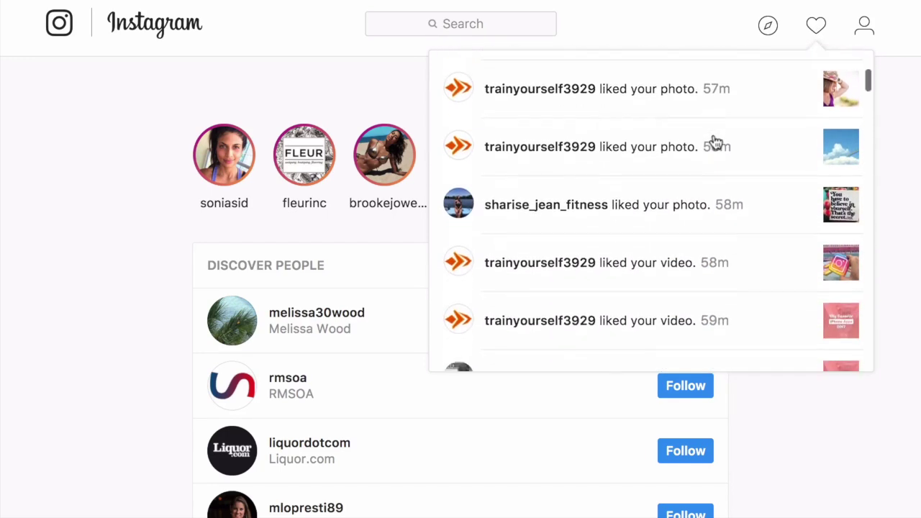
scroll(715, 142, down, 6)
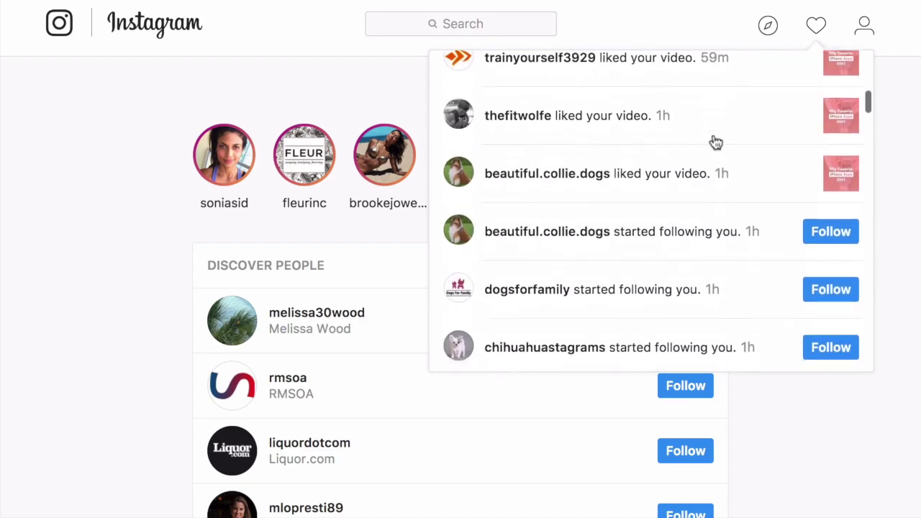
scroll(689, 216, down, 10)
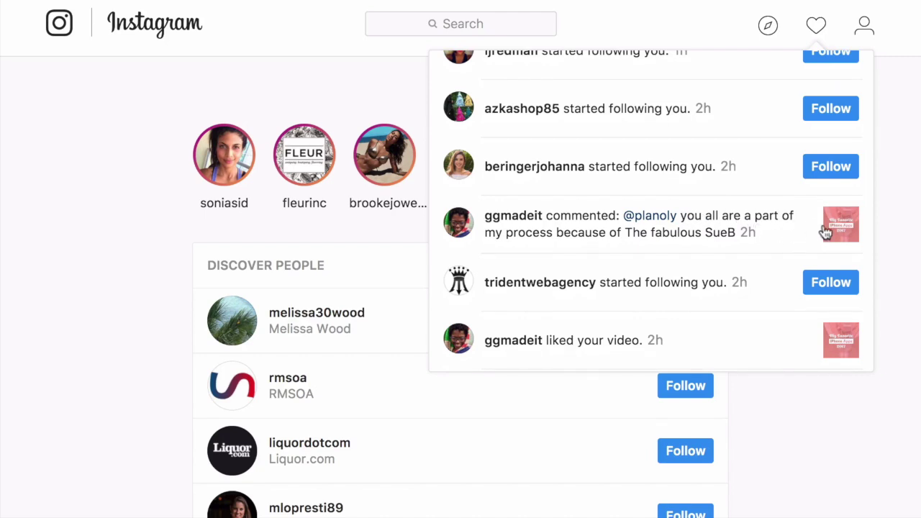
scroll(825, 231, down, 12)
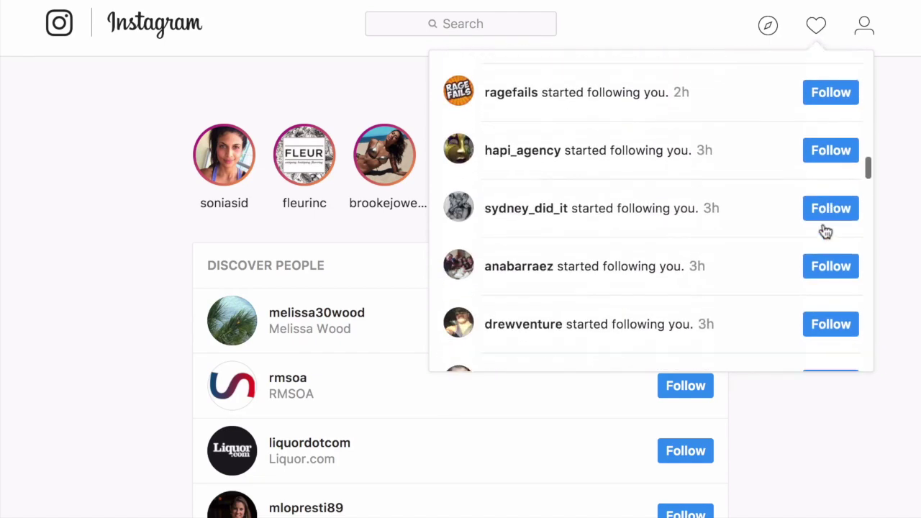
scroll(825, 230, down, 17)
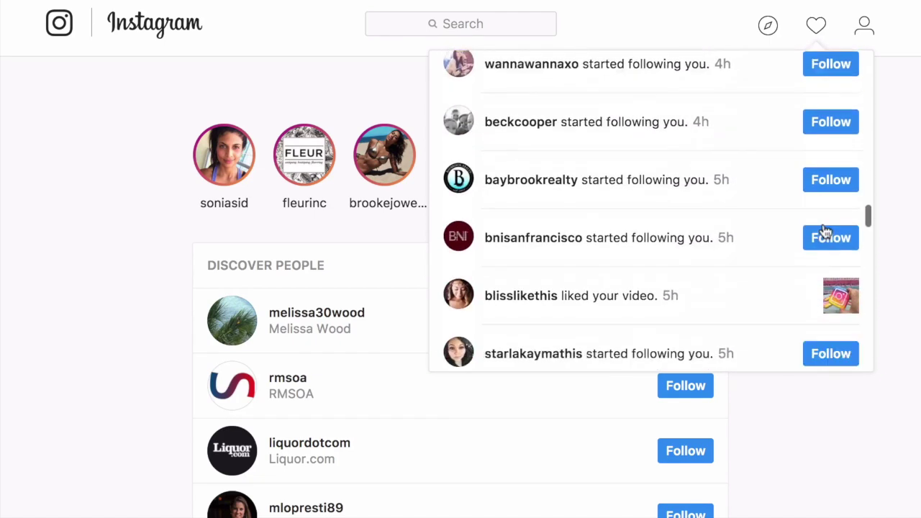
scroll(825, 230, down, 17)
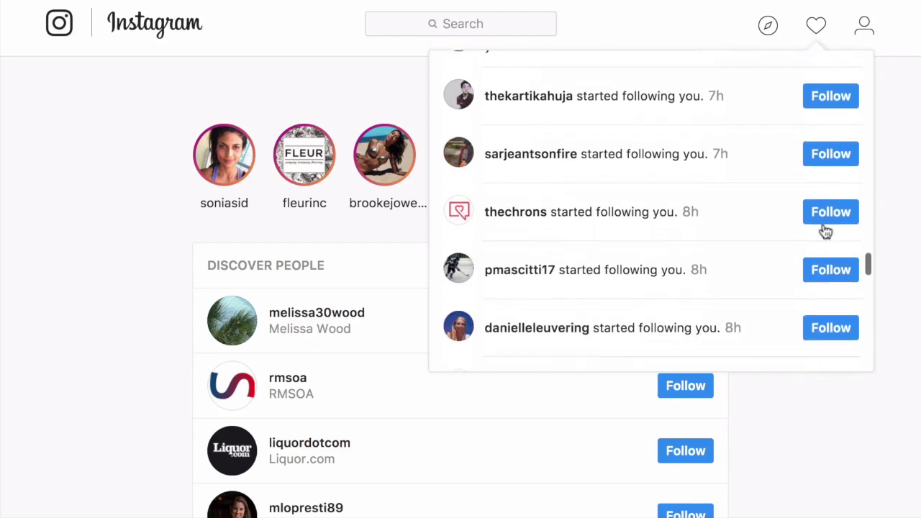
scroll(825, 230, down, 9)
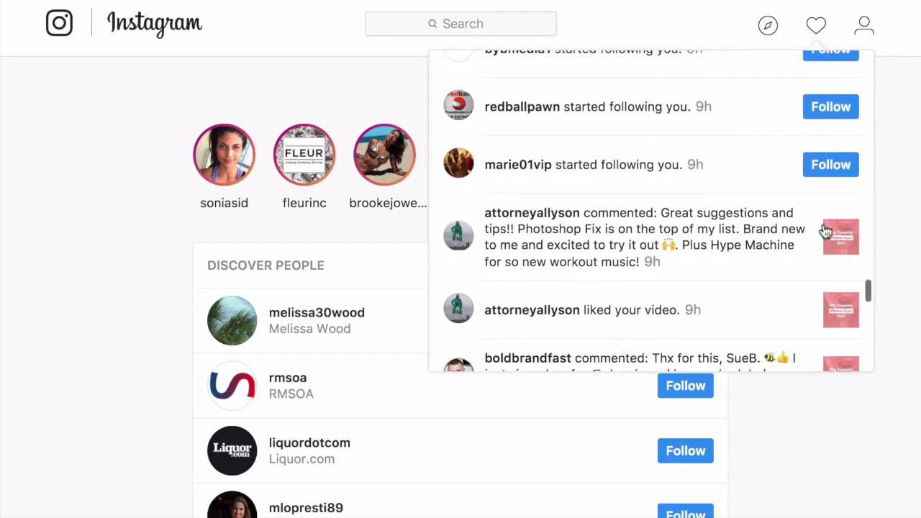
scroll(827, 230, down, 1)
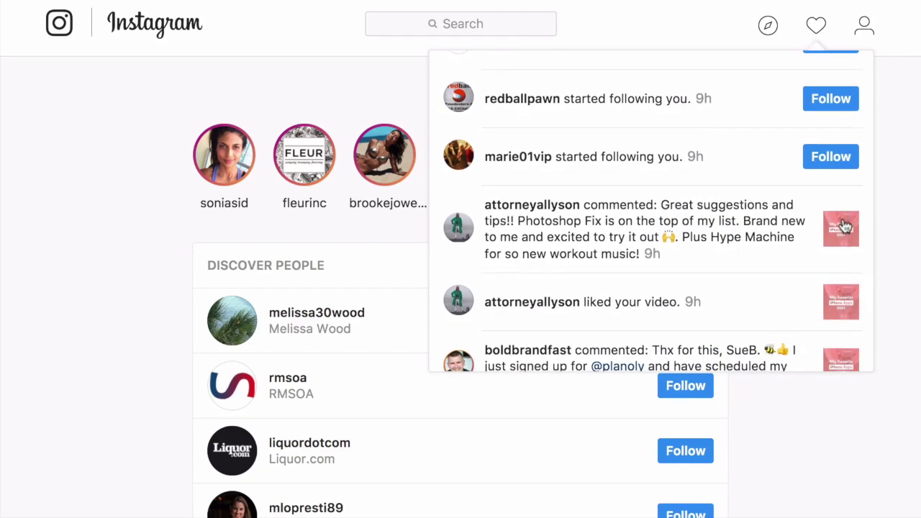
Open the My Favorite iPhone Apps post that the comment was left on
click(844, 227)
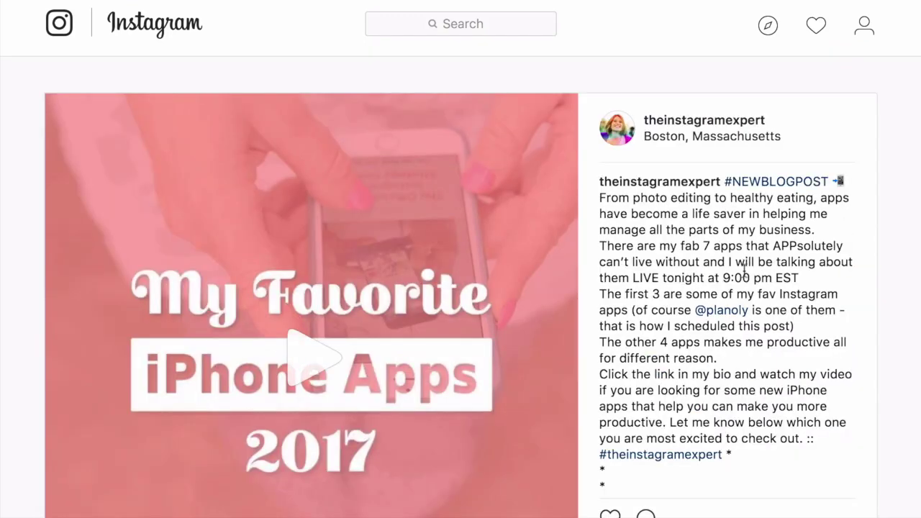
scroll(734, 320, down, 3)
scroll(734, 320, down, 10)
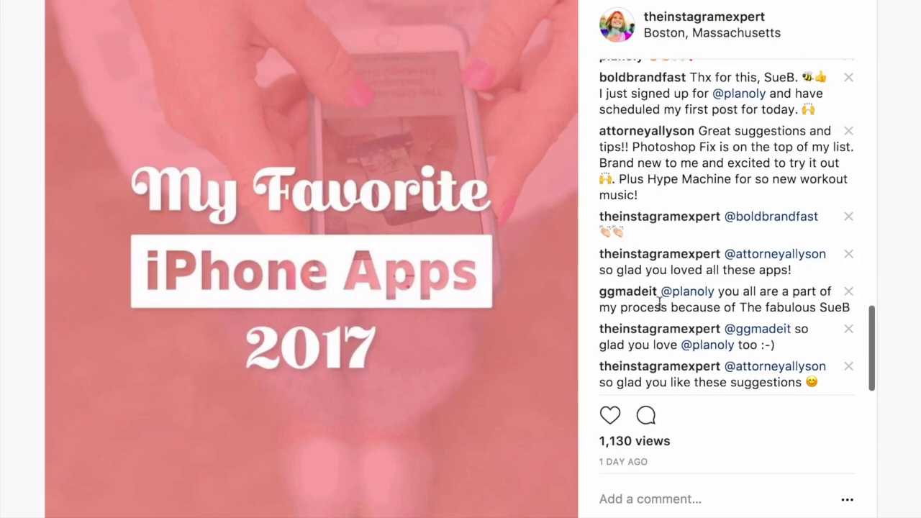
scroll(659, 302, up, 5)
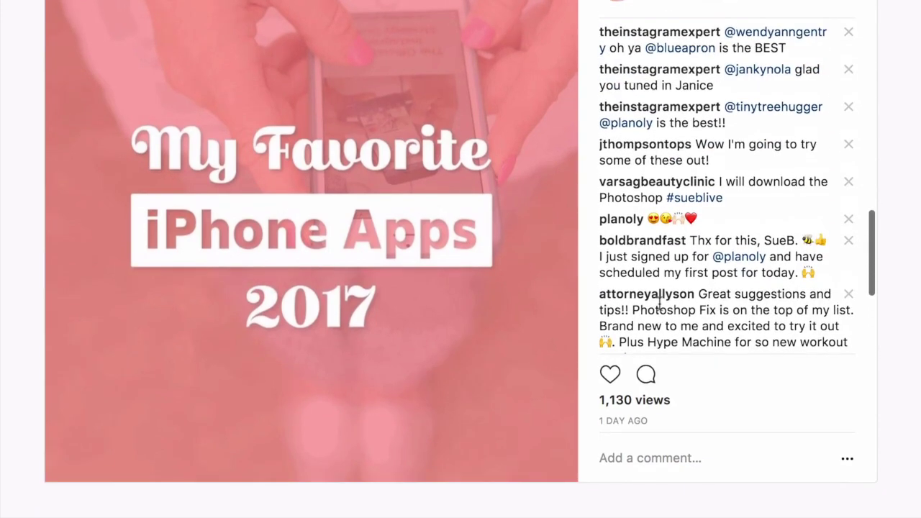
click(618, 454)
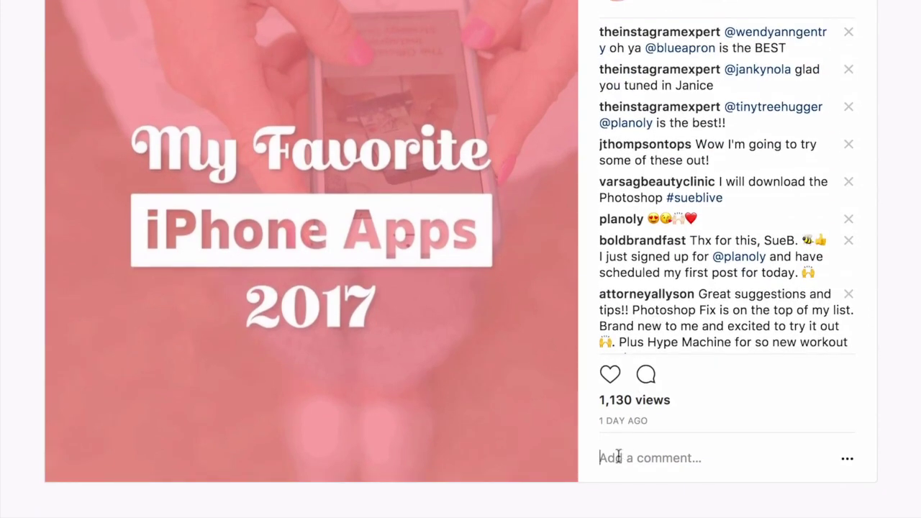
text(@)
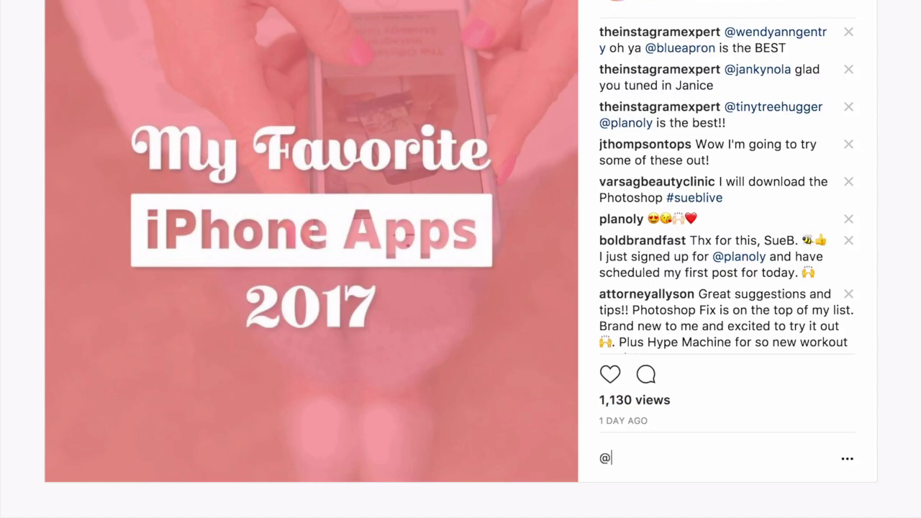
text(boldfast)
key(BackSpace)
key(BackSpace)
key(BackSpace)
key(BackSpace)
text(brandfast so )
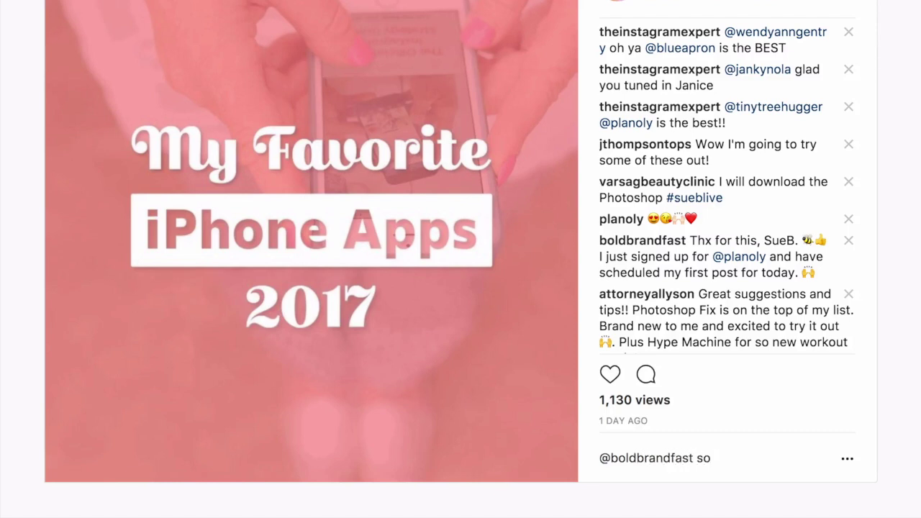
text(glad you ar)
text(e enjouy)
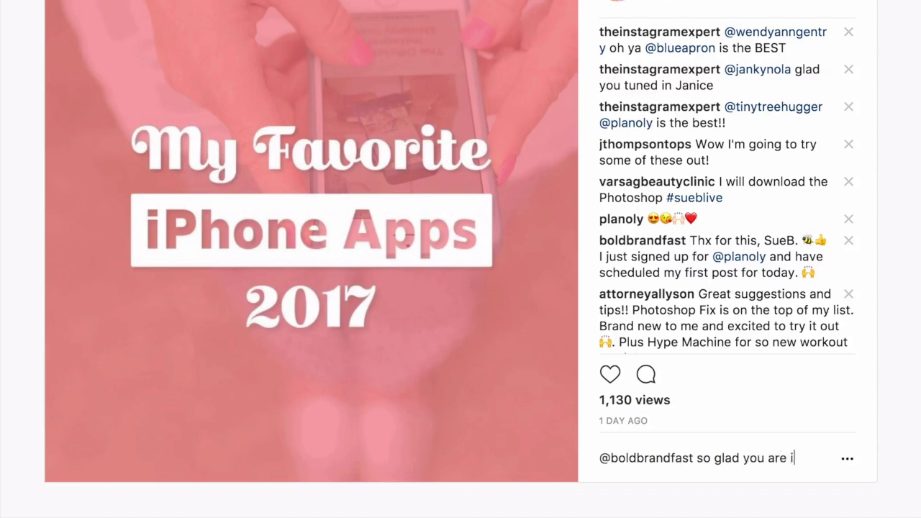
key(BackSpace)
key(BackSpace)
text(ying @planoly)
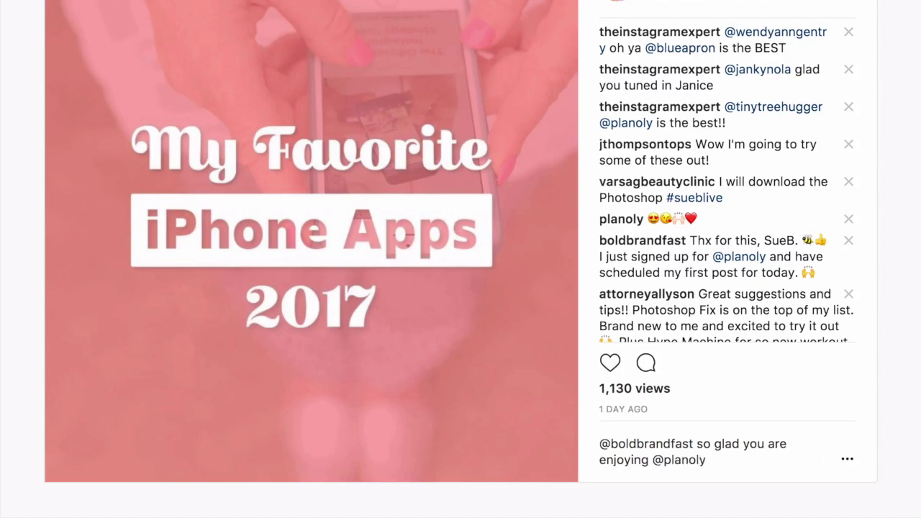
key(ctrl+super+space)
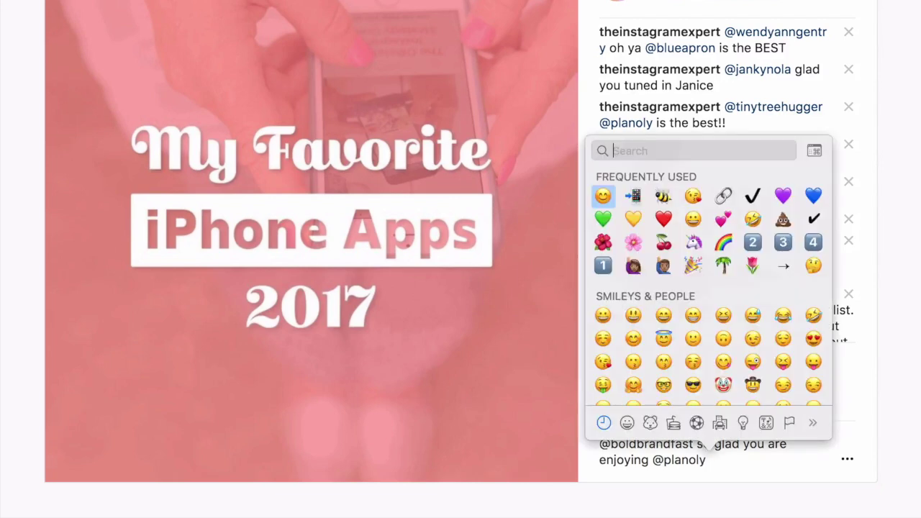
click(604, 200)
key(Return)
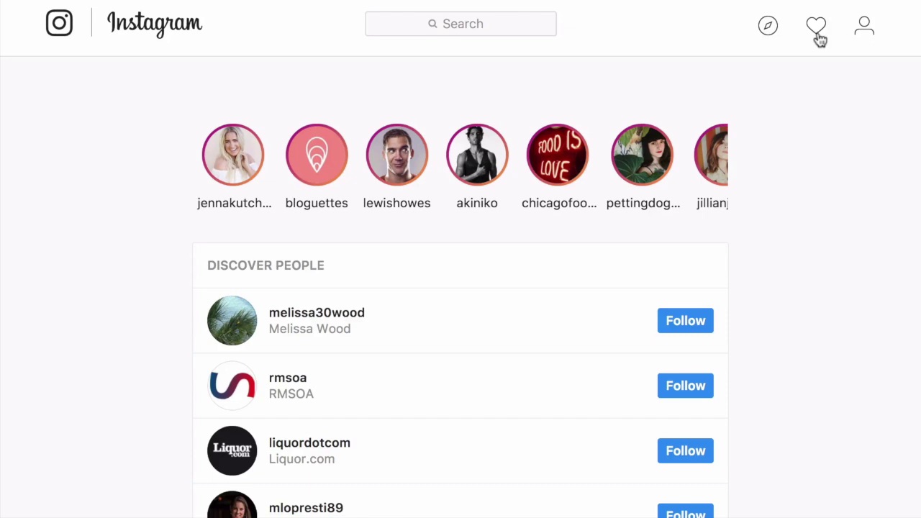
Open Edit Profile from the account's profile and enlarge the Bio box
click(866, 36)
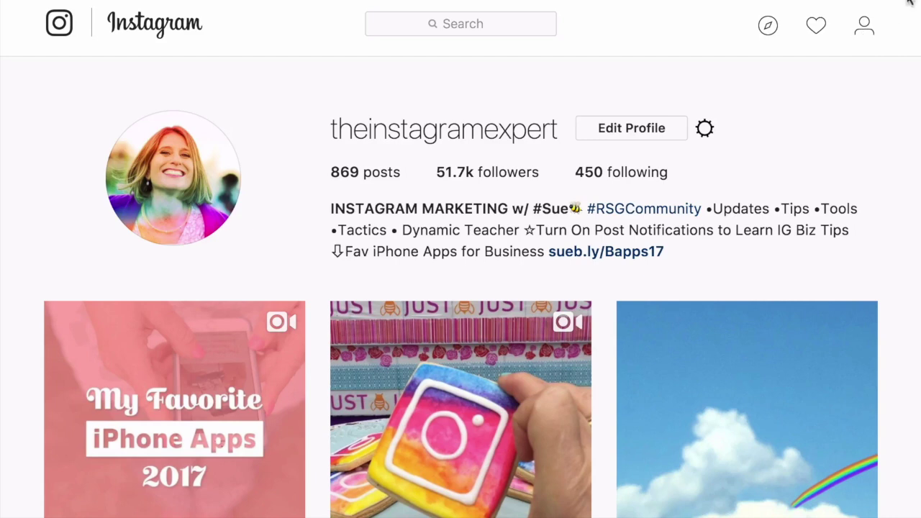
click(651, 130)
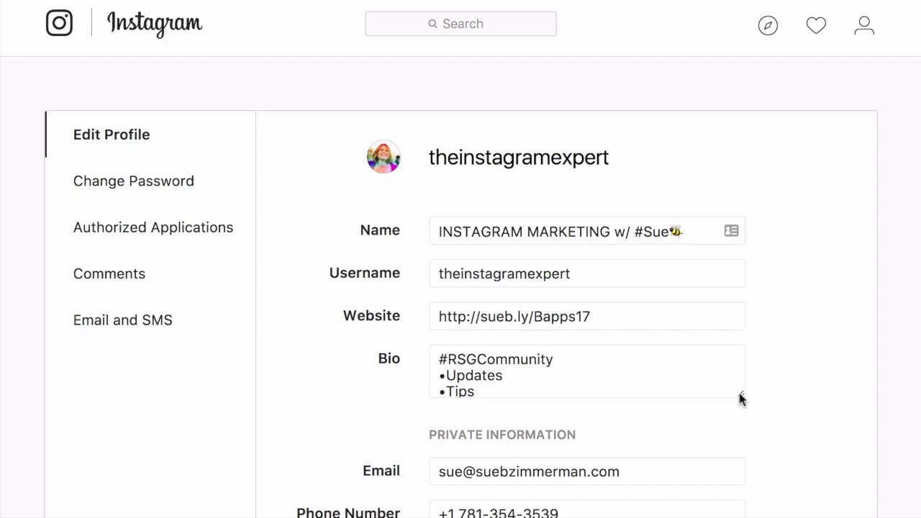
drag(740, 401, 758, 509)
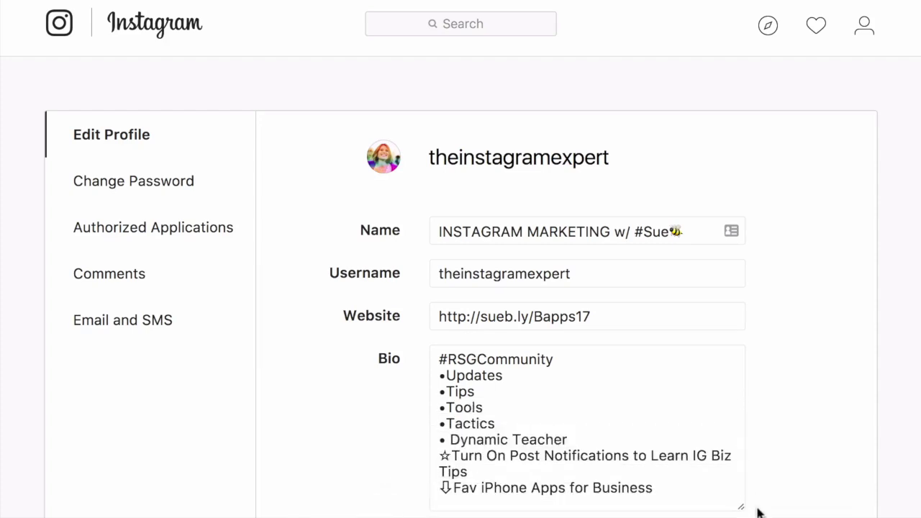
Change the Bio's last line to 'Fav iPhone Apps for Biz' and submit the profile
scroll(680, 460, down, 1)
click(680, 460)
key(BackSpace)
key(BackSpace)
key(BackSpace)
key(BackSpace)
key(BackSpace)
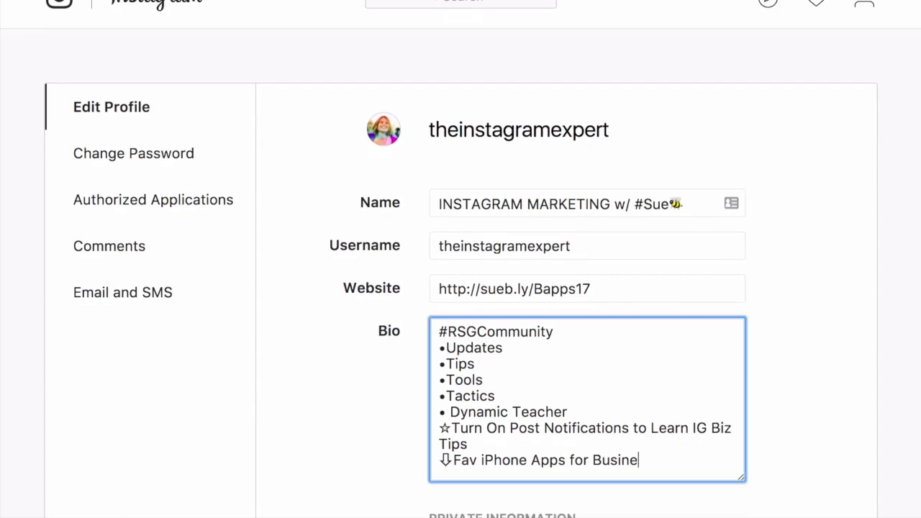
key(BackSpace)
key(BackSpace)
text(iz)
scroll(578, 431, down, 5)
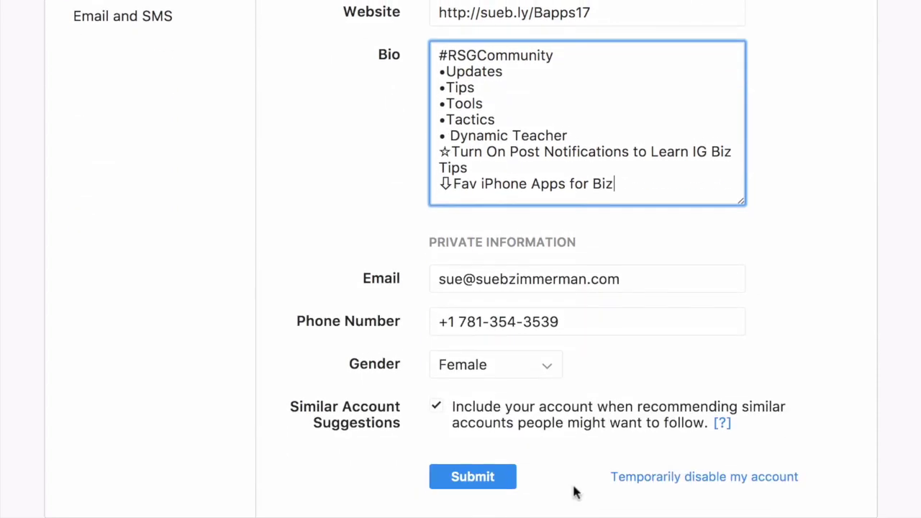
click(506, 481)
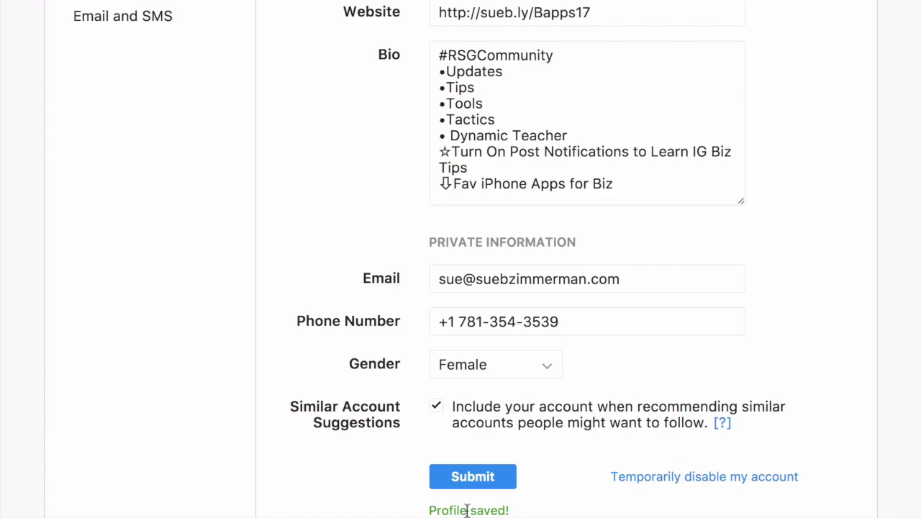
scroll(415, 328, up, 5)
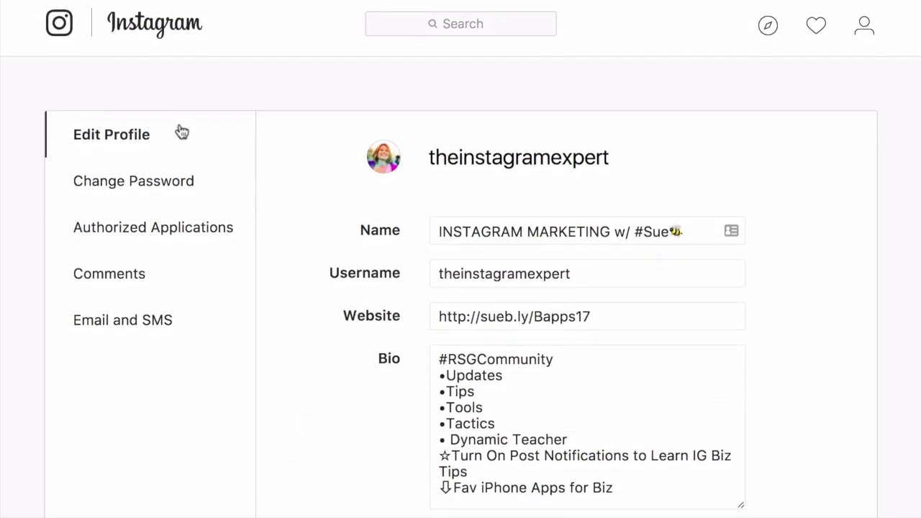
Open Change Password settings, then view Later.com under Authorized Applications
click(185, 182)
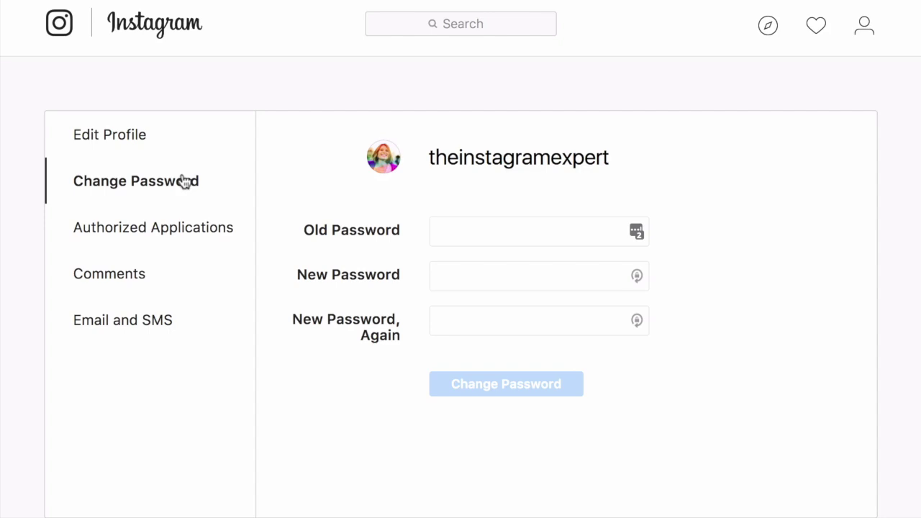
click(184, 218)
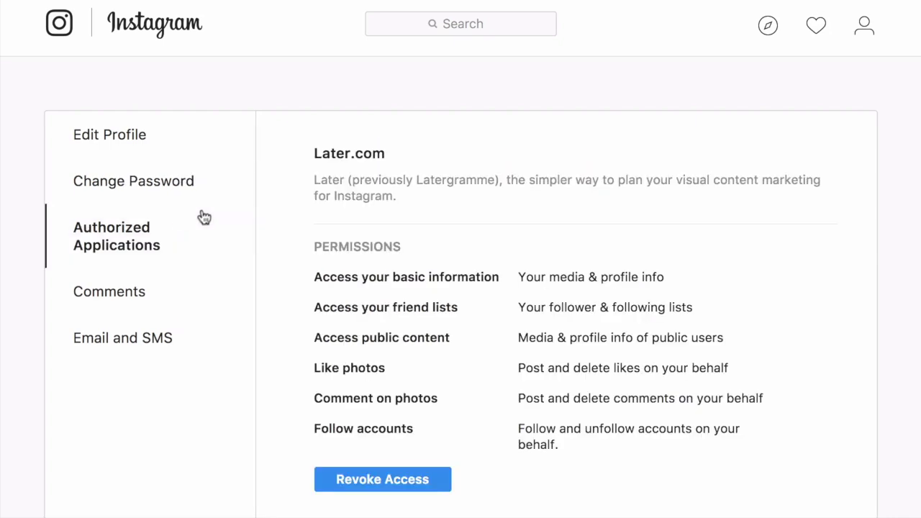
scroll(397, 295, down, 2)
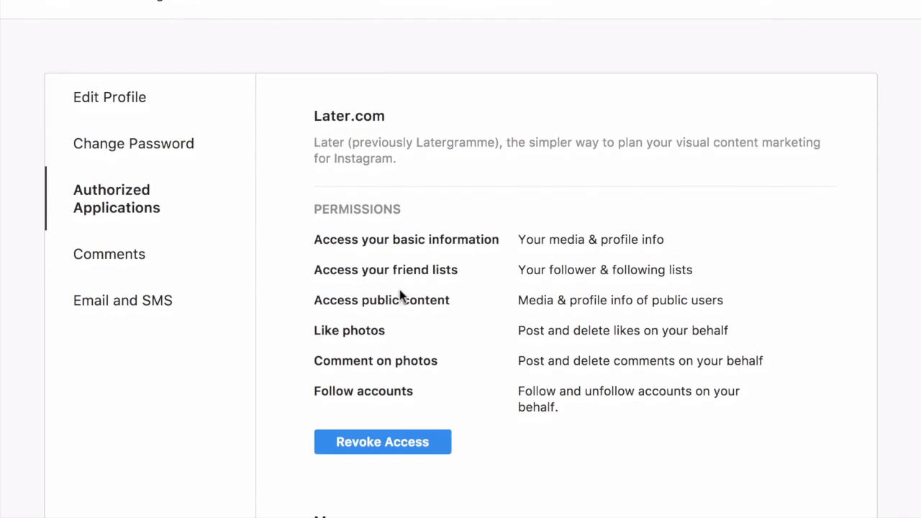
scroll(400, 295, down, 4)
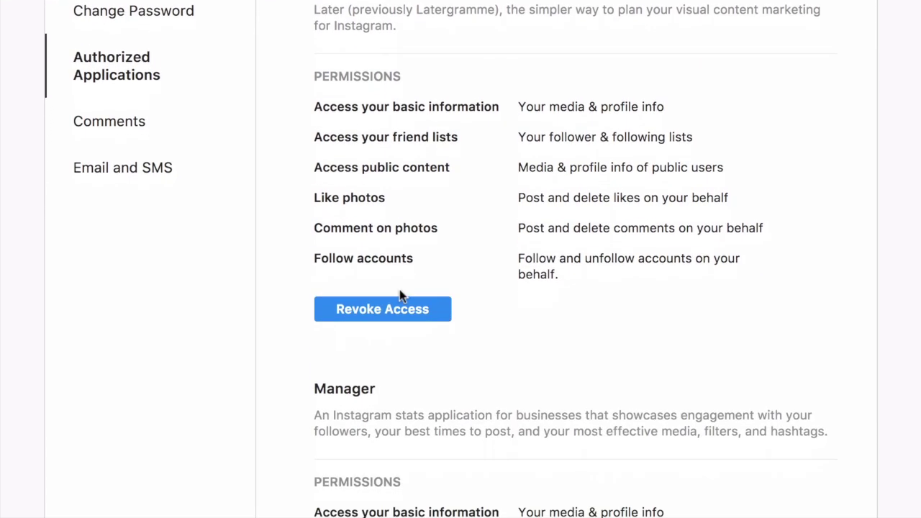
scroll(400, 295, down, 3)
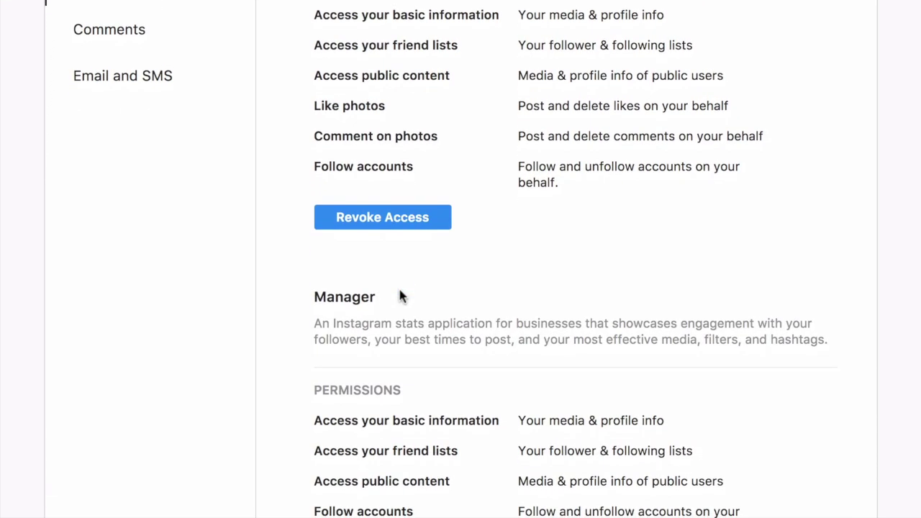
scroll(401, 295, down, 1)
scroll(401, 296, down, 1)
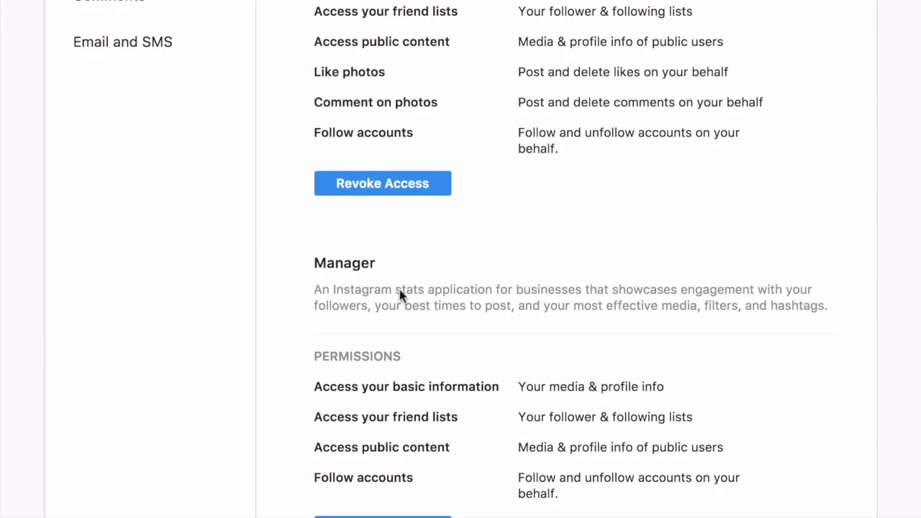
scroll(401, 295, down, 1)
scroll(401, 296, down, 3)
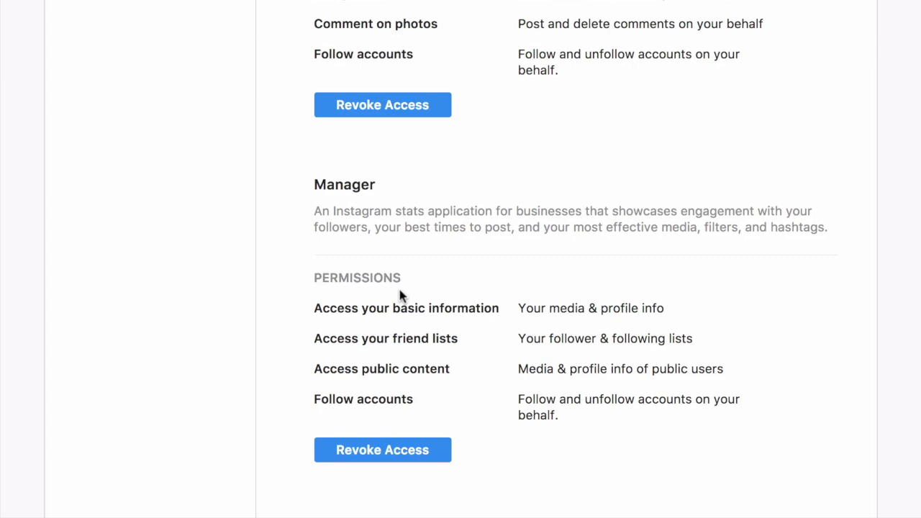
scroll(401, 295, down, 1)
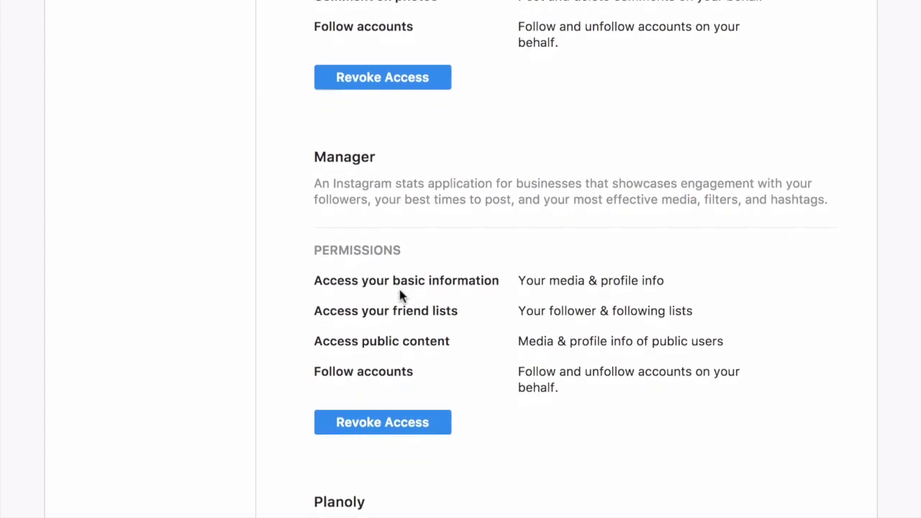
scroll(400, 292, down, 10)
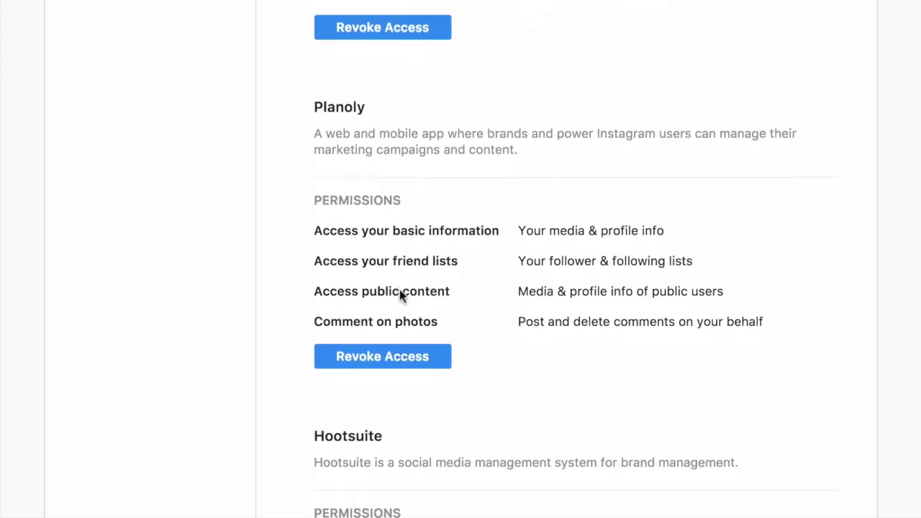
scroll(399, 295, down, 11)
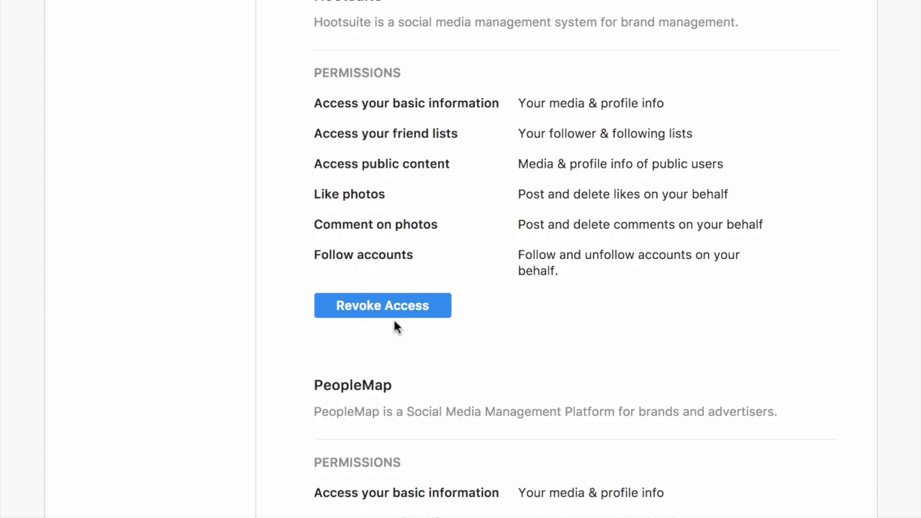
click(395, 314)
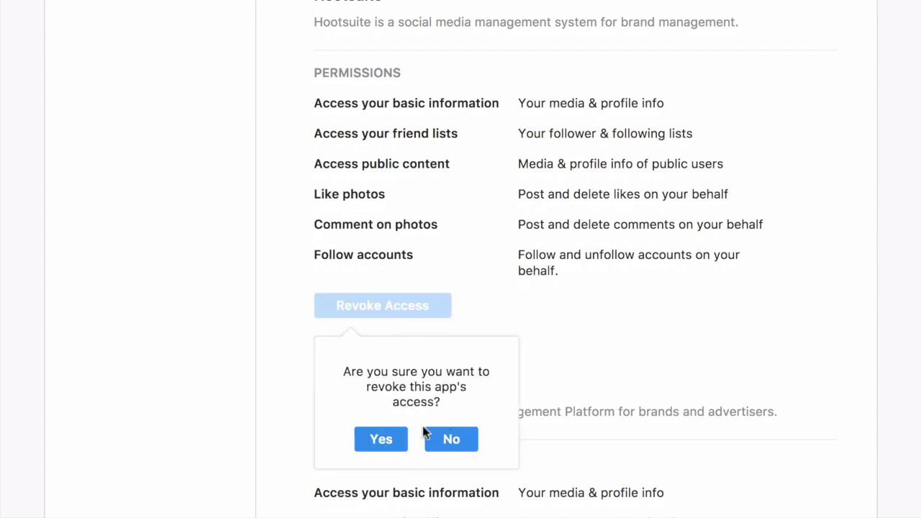
click(439, 439)
scroll(215, 257, up, 12)
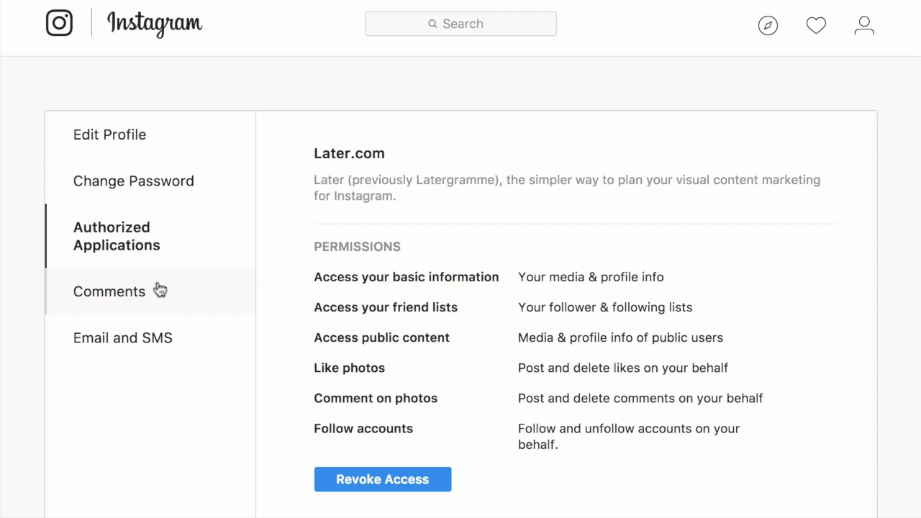
click(160, 289)
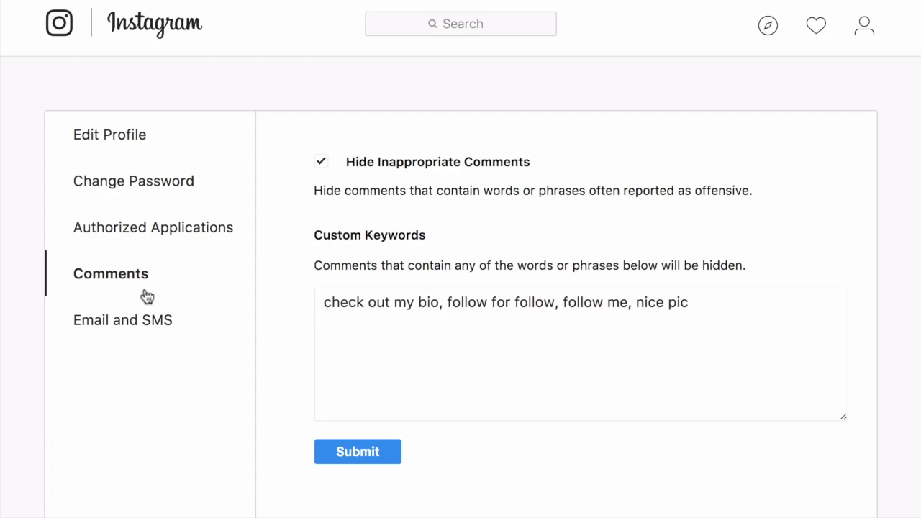
Switch to the Email and SMS settings
click(197, 327)
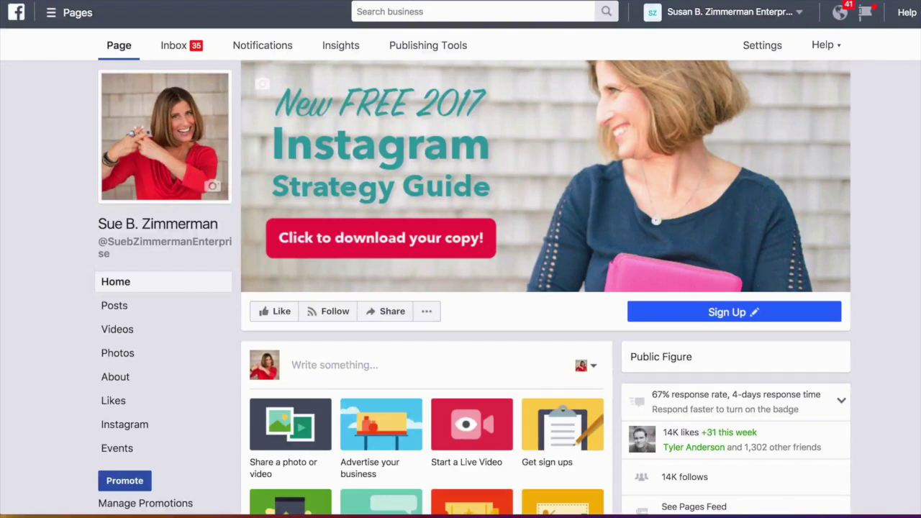
Open the Page inbox, then the Page's General settings
click(180, 48)
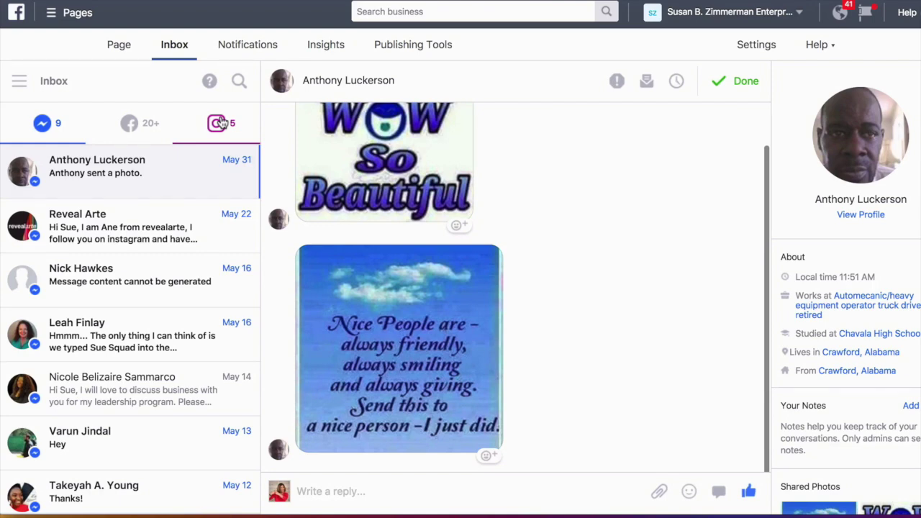
click(748, 54)
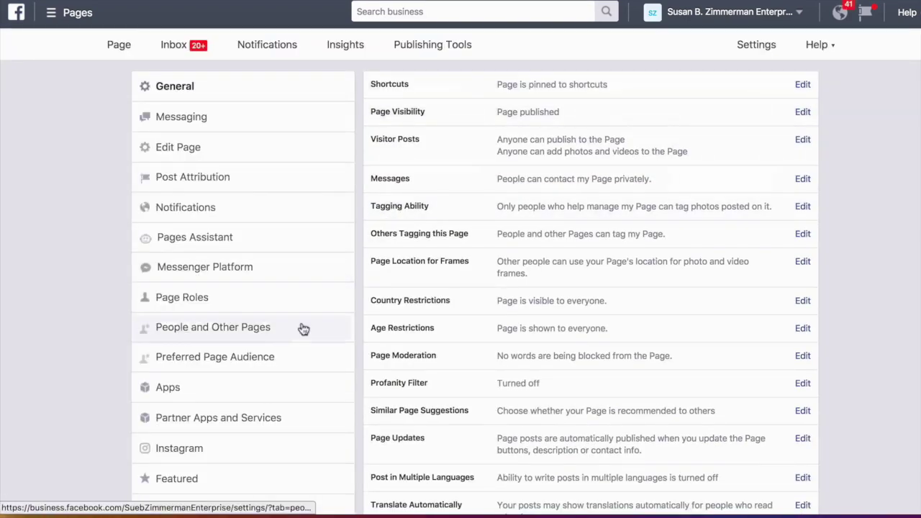
click(284, 457)
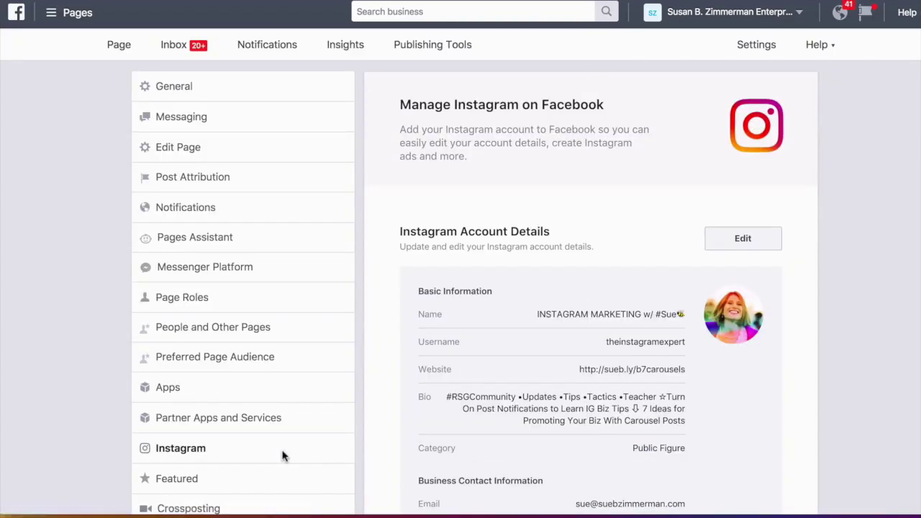
click(177, 48)
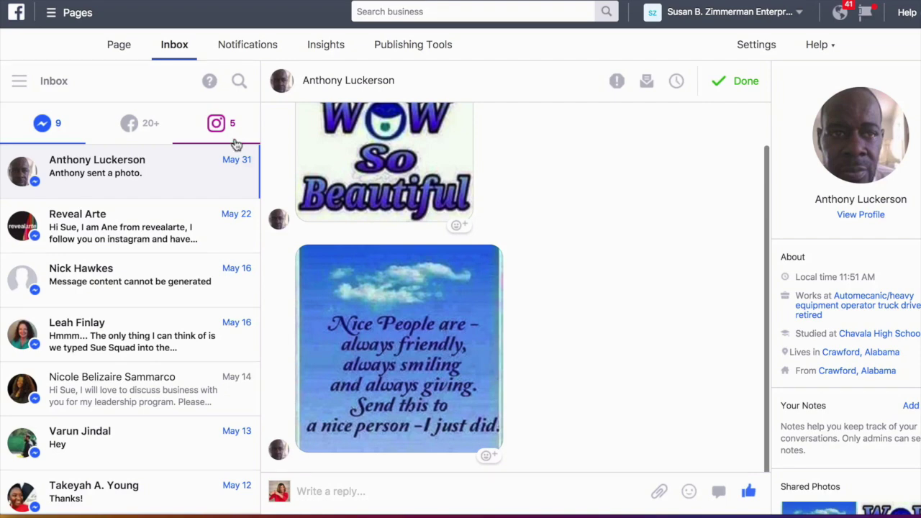
Filter the inbox to Instagram comments and open the 'The Magic is in the DM' post thread
click(237, 137)
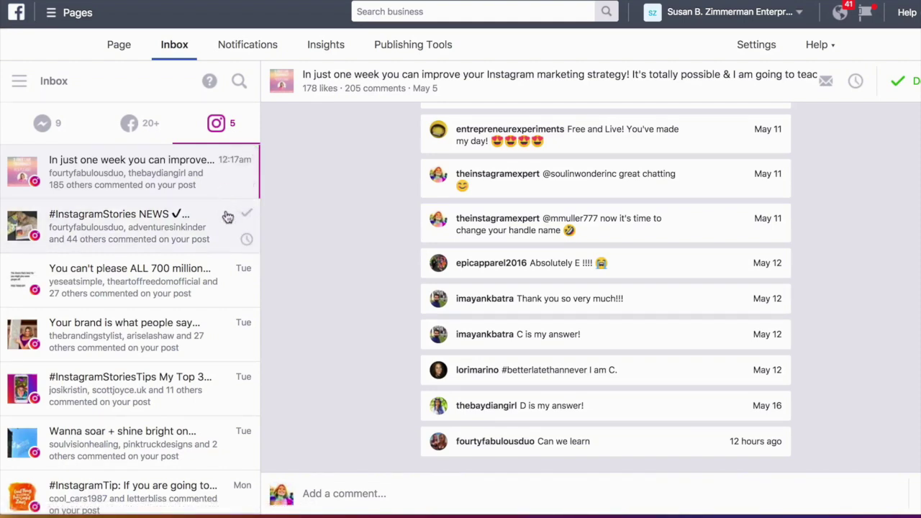
scroll(240, 267, down, 5)
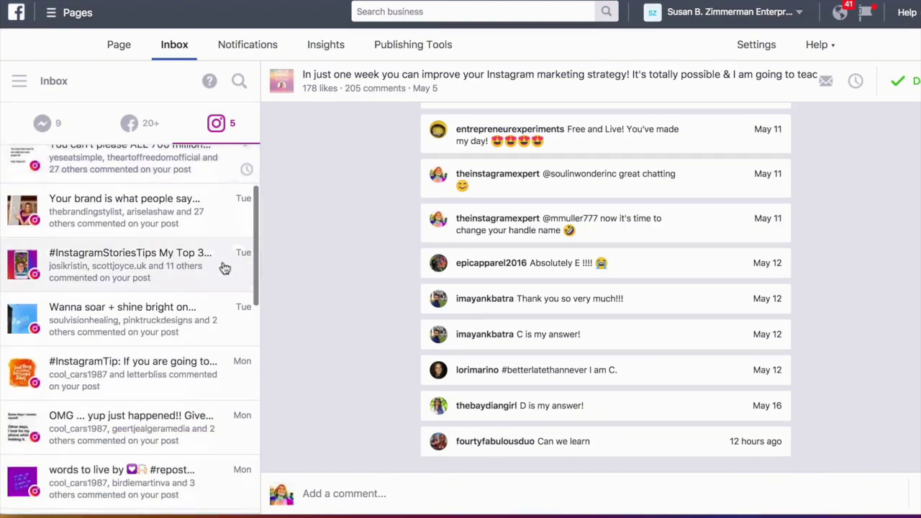
scroll(225, 268, down, 1)
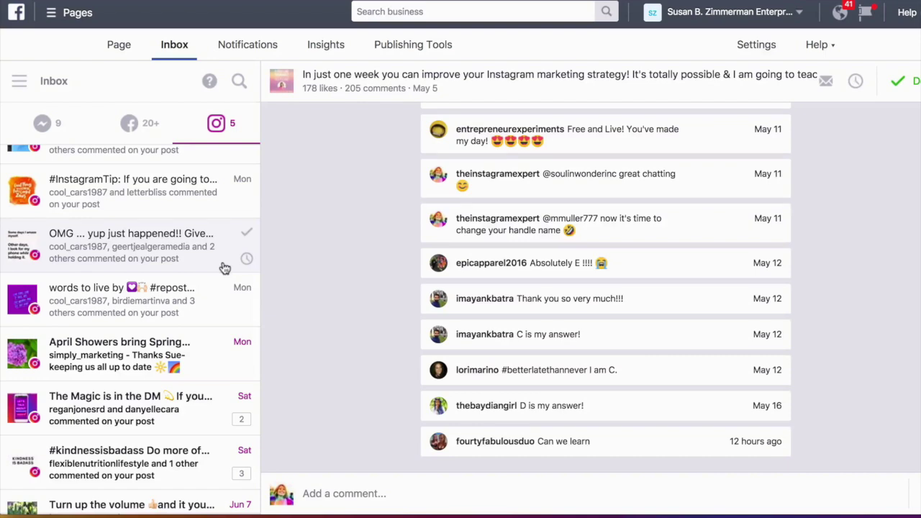
click(226, 402)
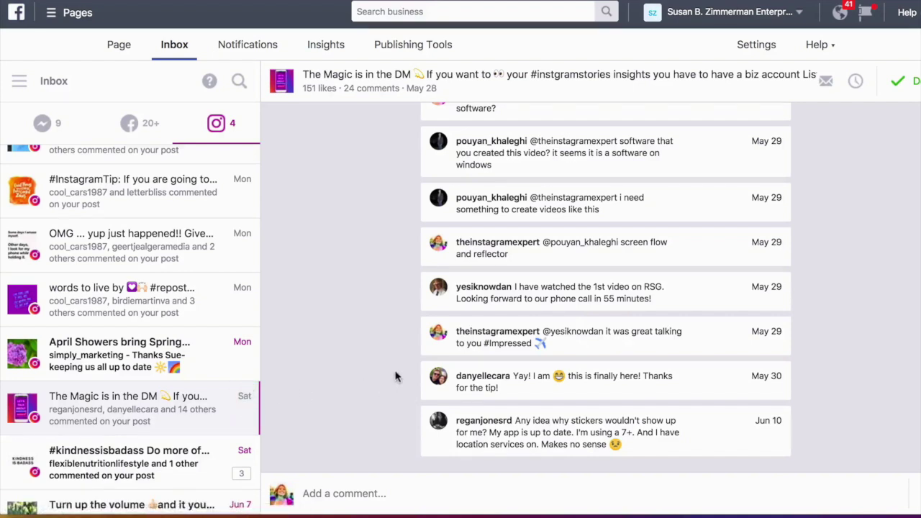
Reply "you're welcome" with a smiling emoji to the thank-you comment and post it
mouse_move(559, 382)
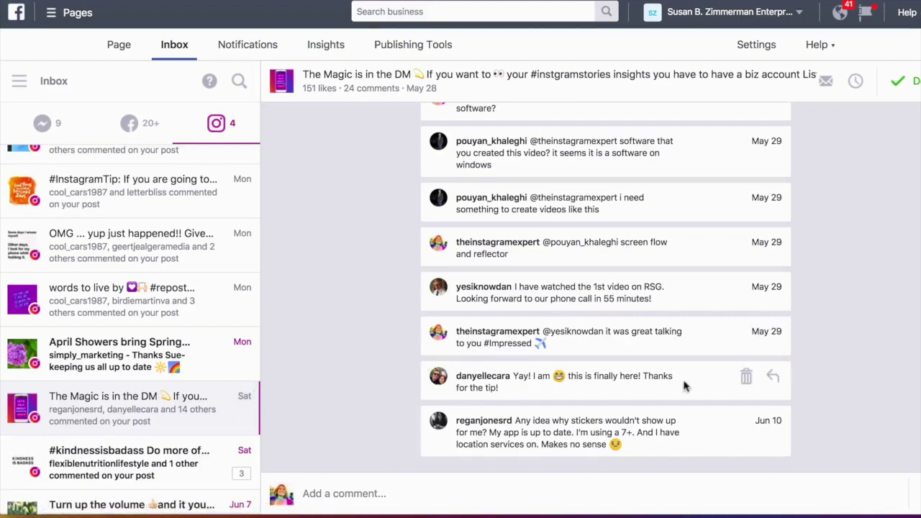
click(775, 379)
text(you)
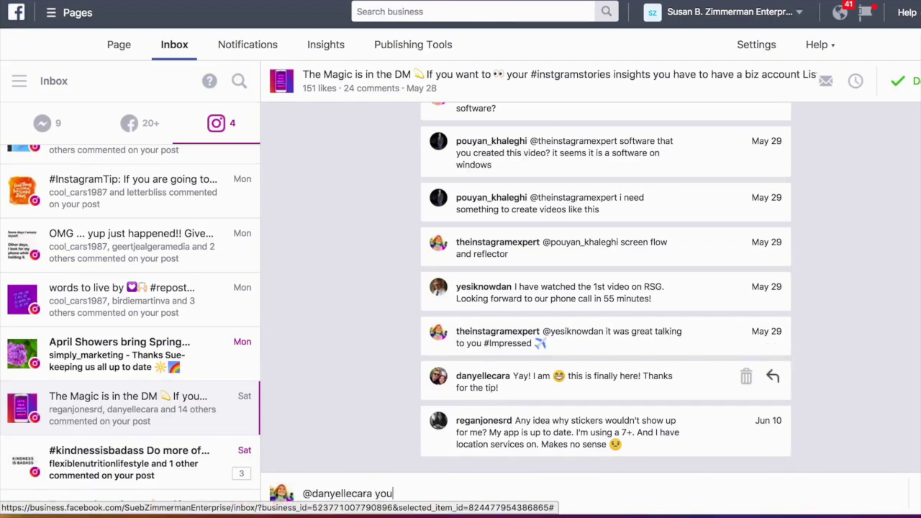
text('re welcome)
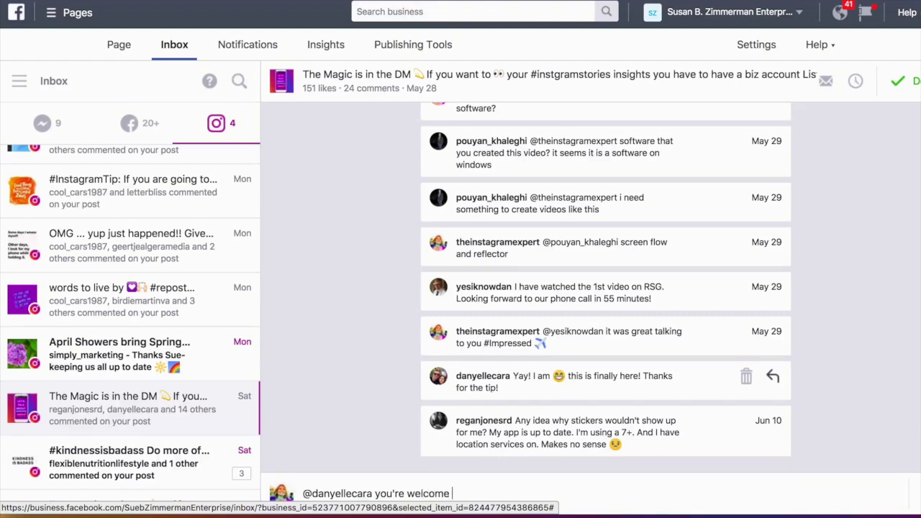
key(ctrl+super+space)
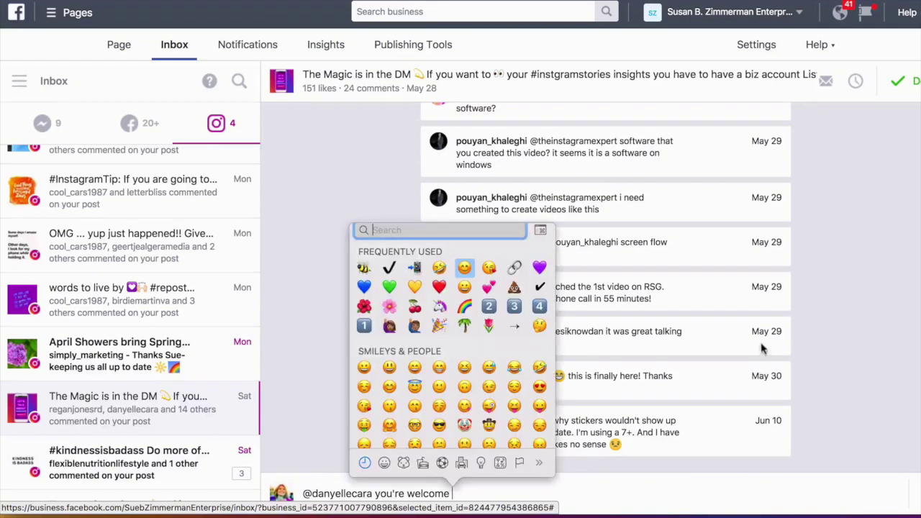
click(464, 267)
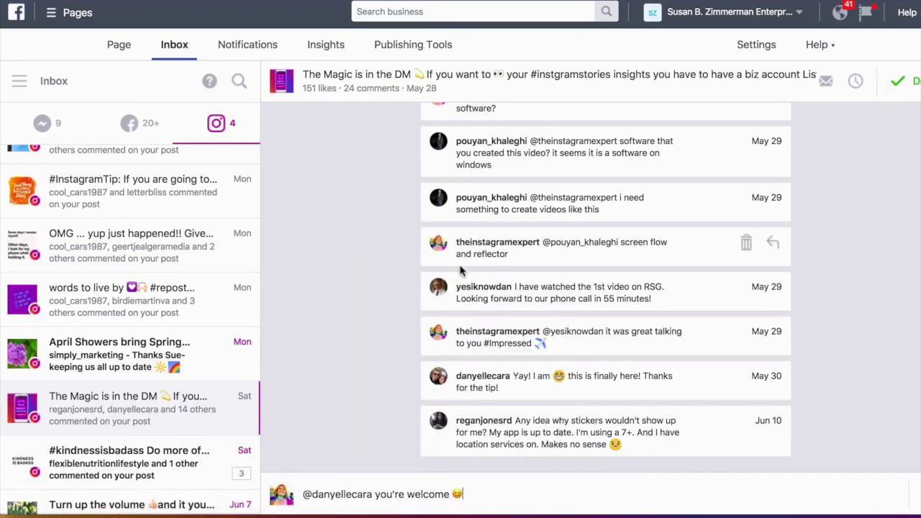
key(Return)
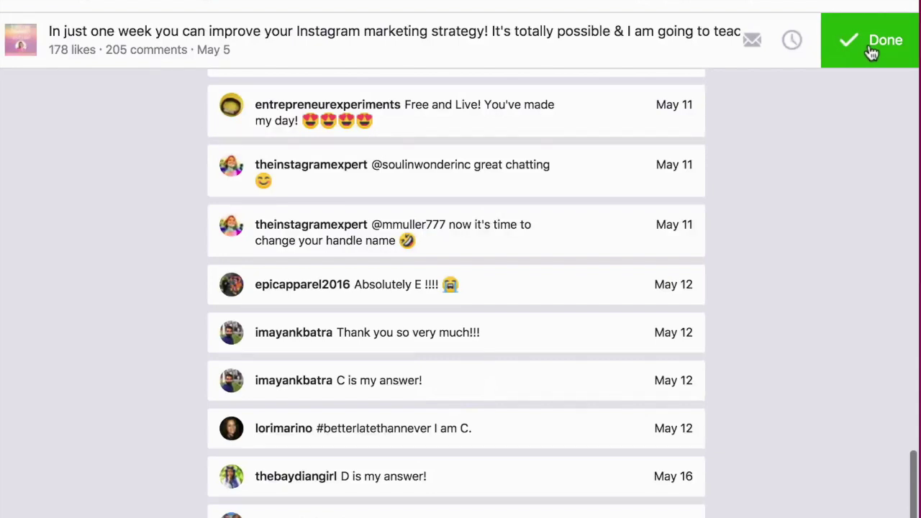
Mark the 'In just one week you can improve your Instagram marketing strategy!' thread as Done
click(871, 52)
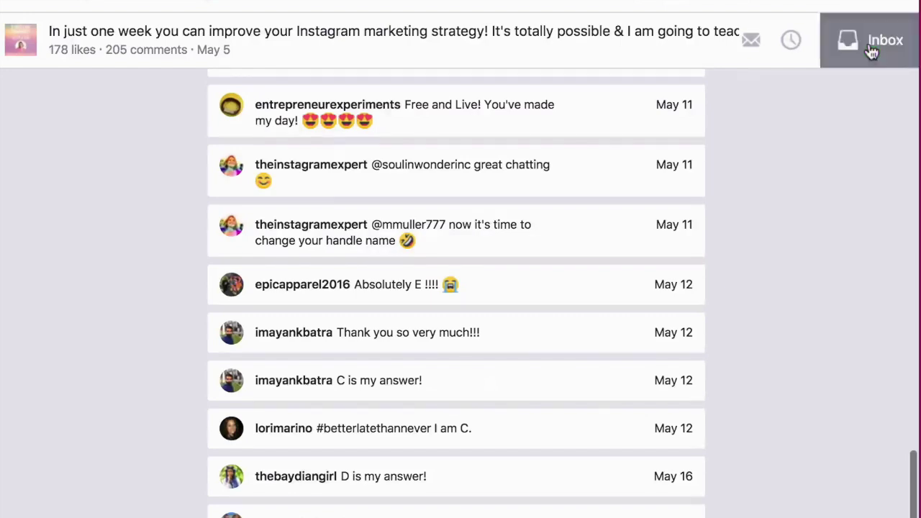